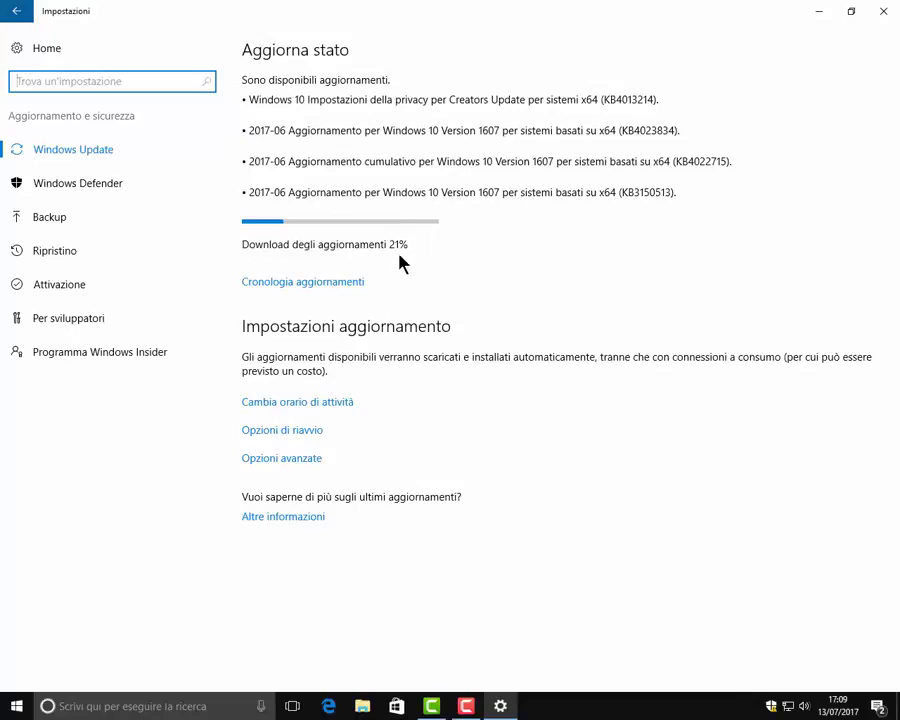
Review the Windows update history and the online support information for the KB3150513 update installed on 07/06/2017.
left_click(306, 286)
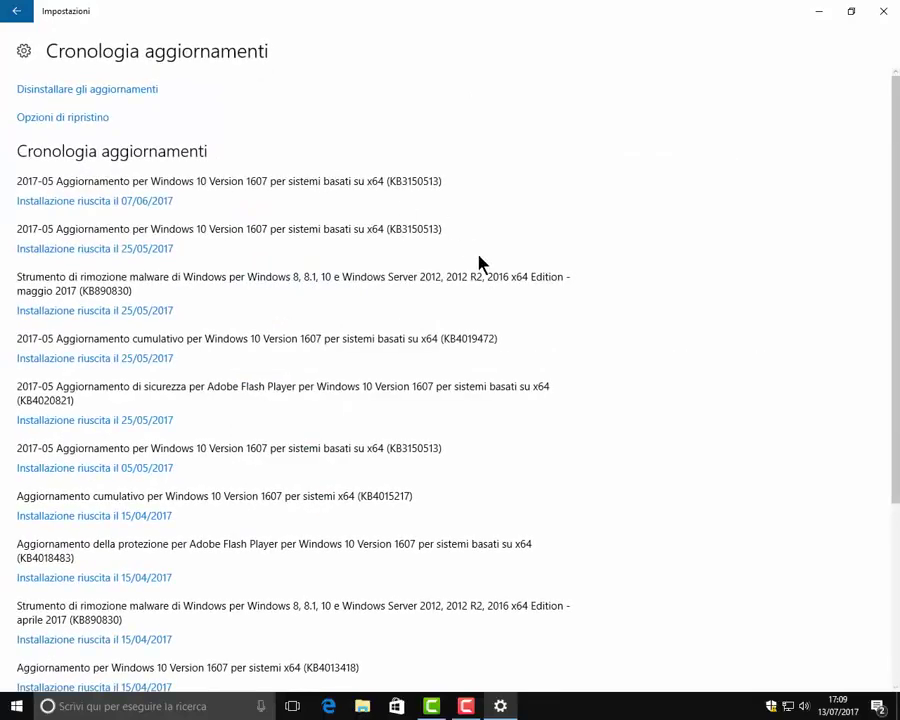
scroll(478, 261, "down", 5)
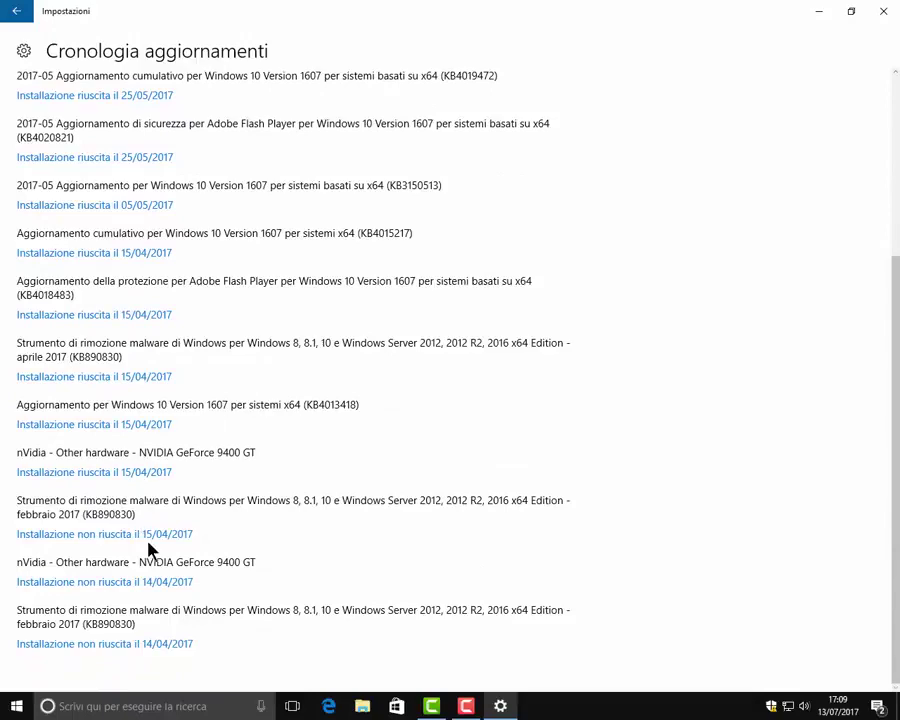
scroll(201, 375, "up", 5)
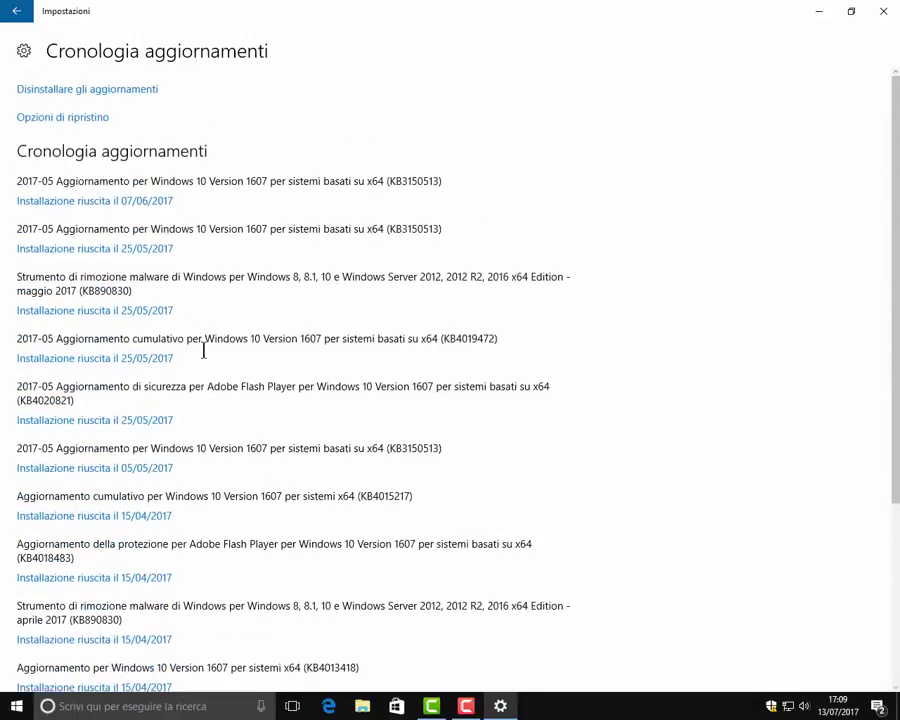
left_click(104, 203)
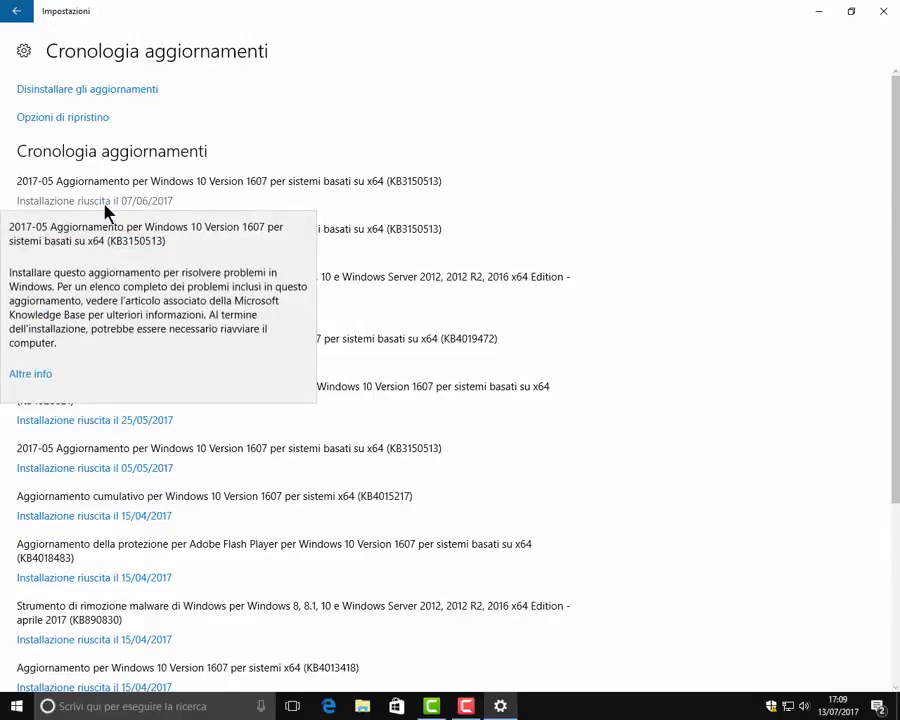
left_click(31, 376)
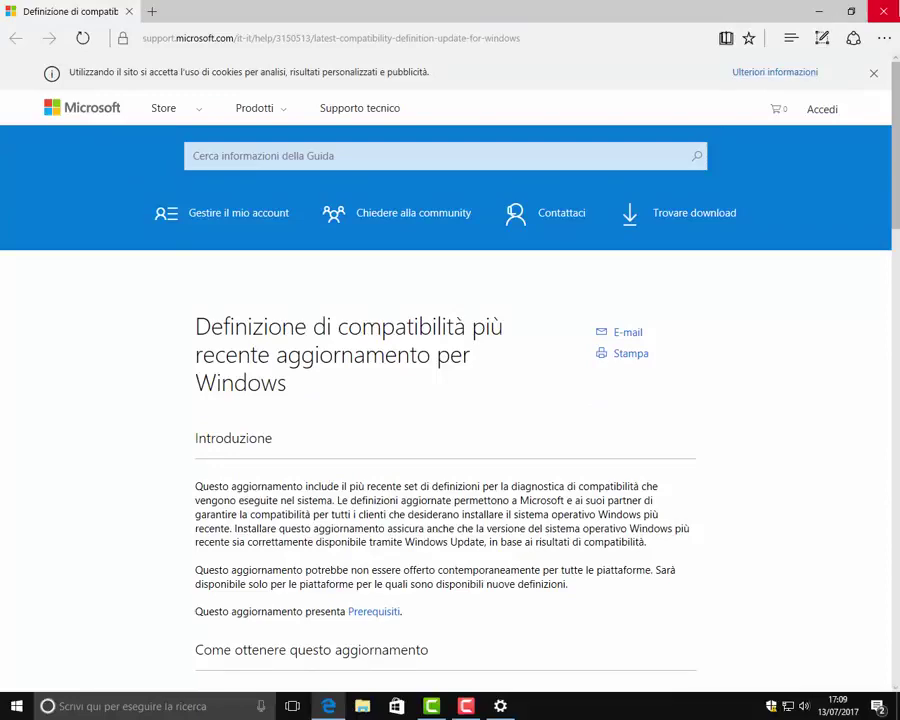
left_click(819, 11)
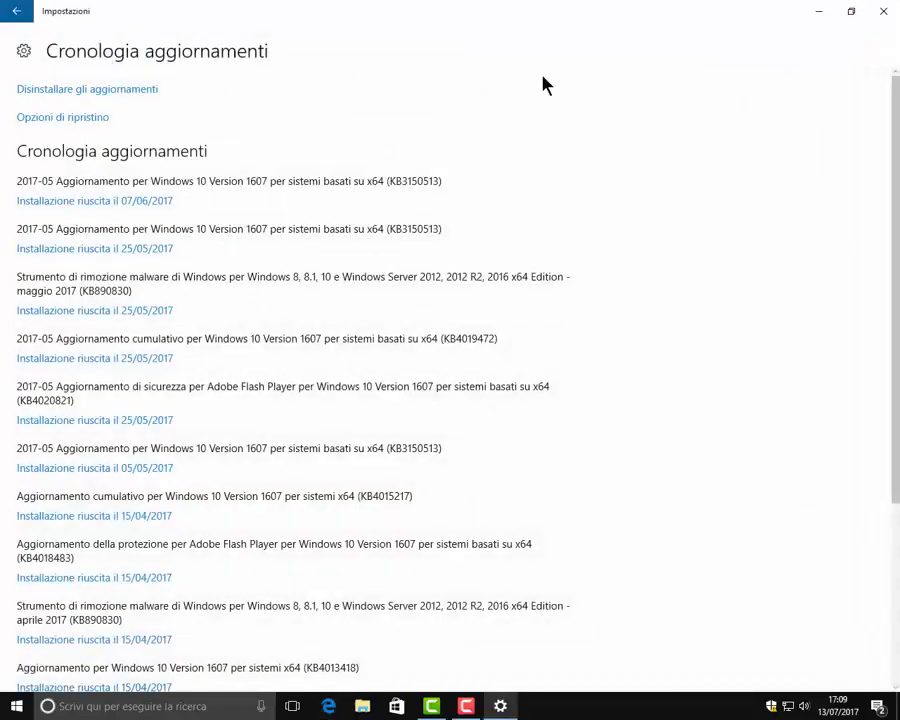
Inspect the installed updates available for uninstallation and the installed programs list, then return to the Windows Update page.
left_click(99, 92)
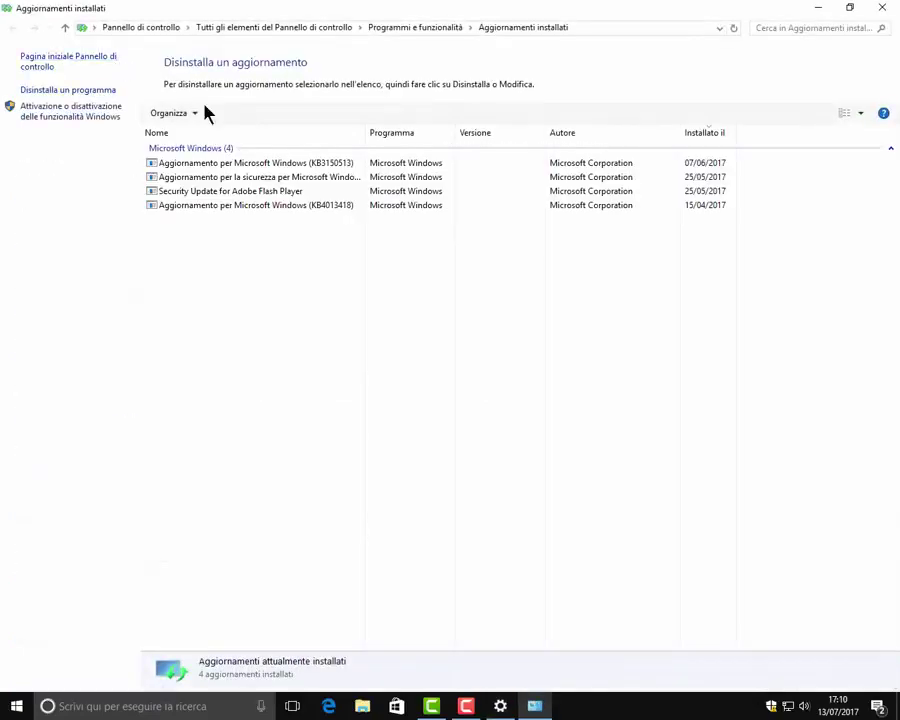
left_click(224, 164)
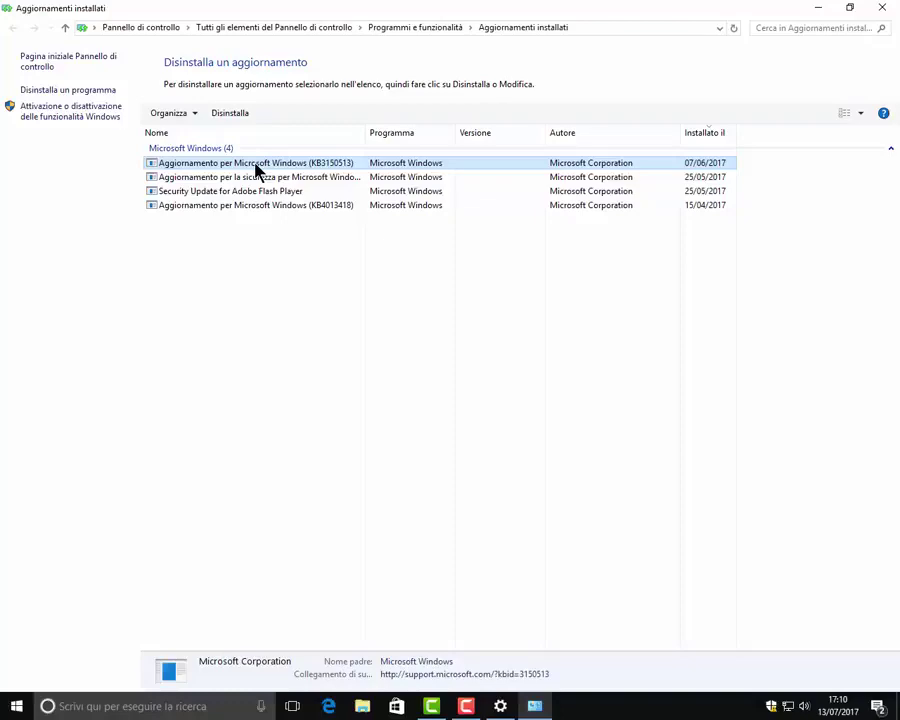
left_click(66, 30)
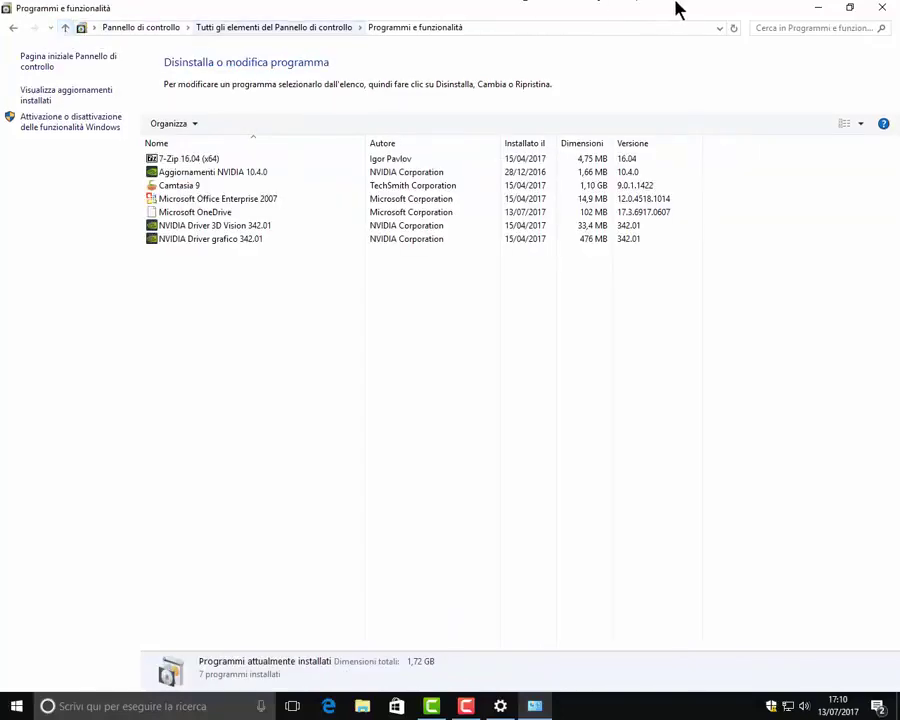
left_click(889, 10)
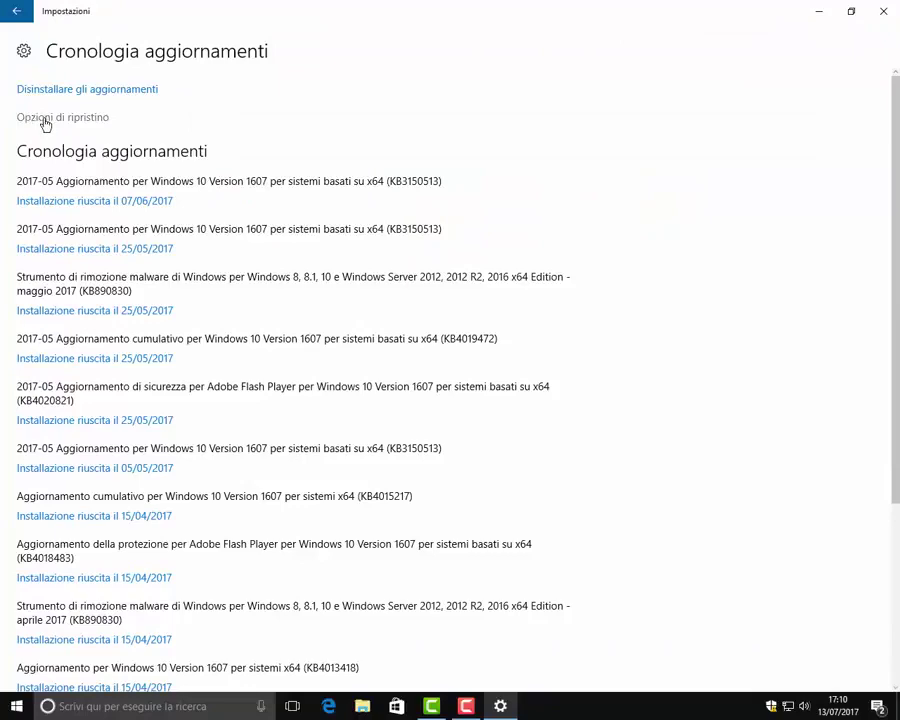
left_click(17, 12)
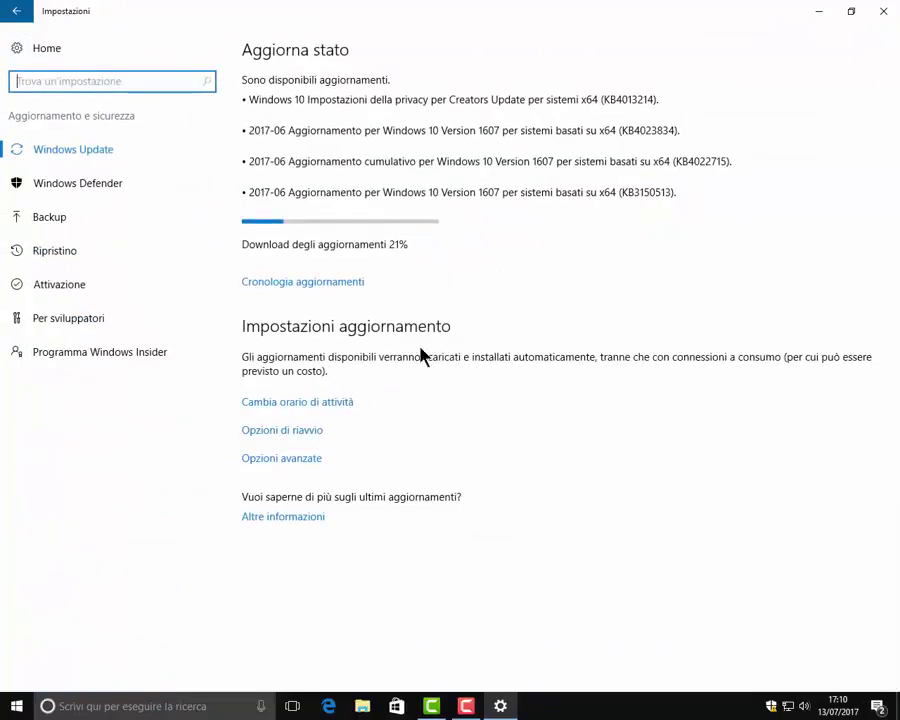
Check the active hours settings without changing them, and view the restart scheduling options.
left_click(296, 406)
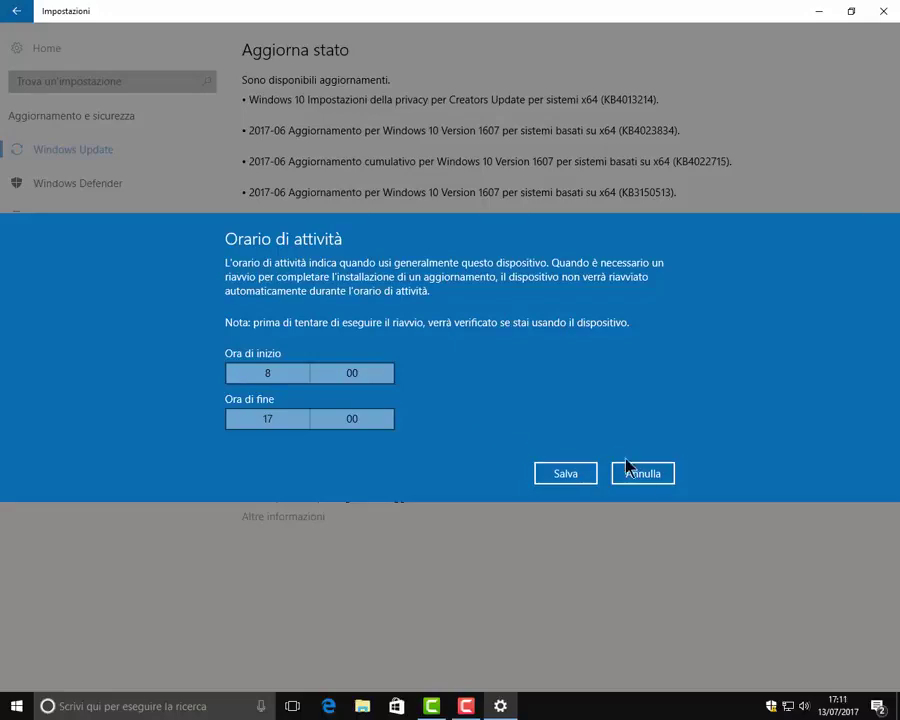
left_click(660, 480)
left_click(289, 430)
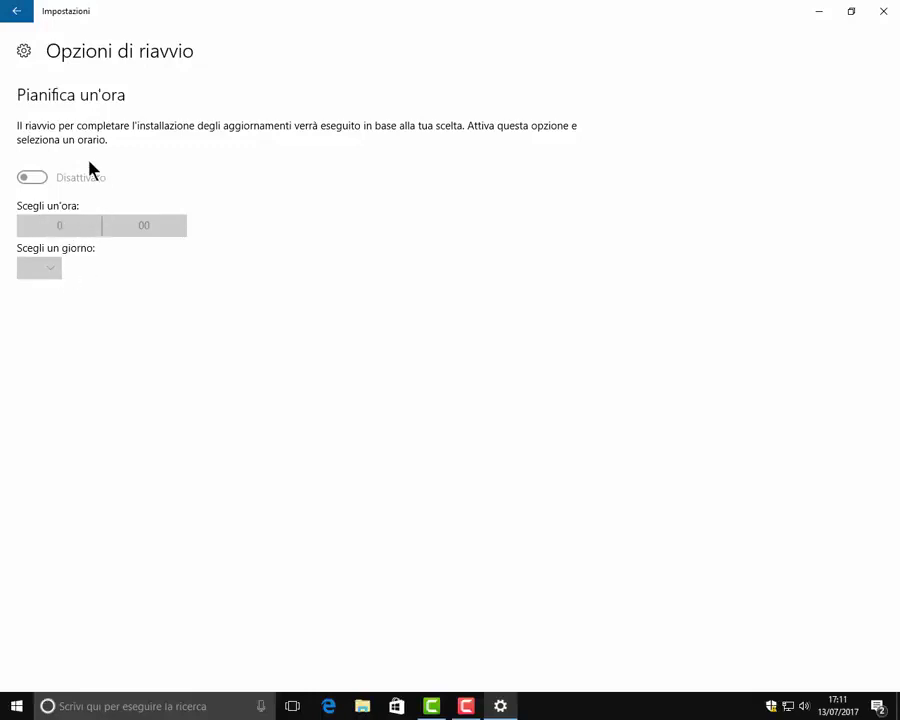
left_click(13, 14)
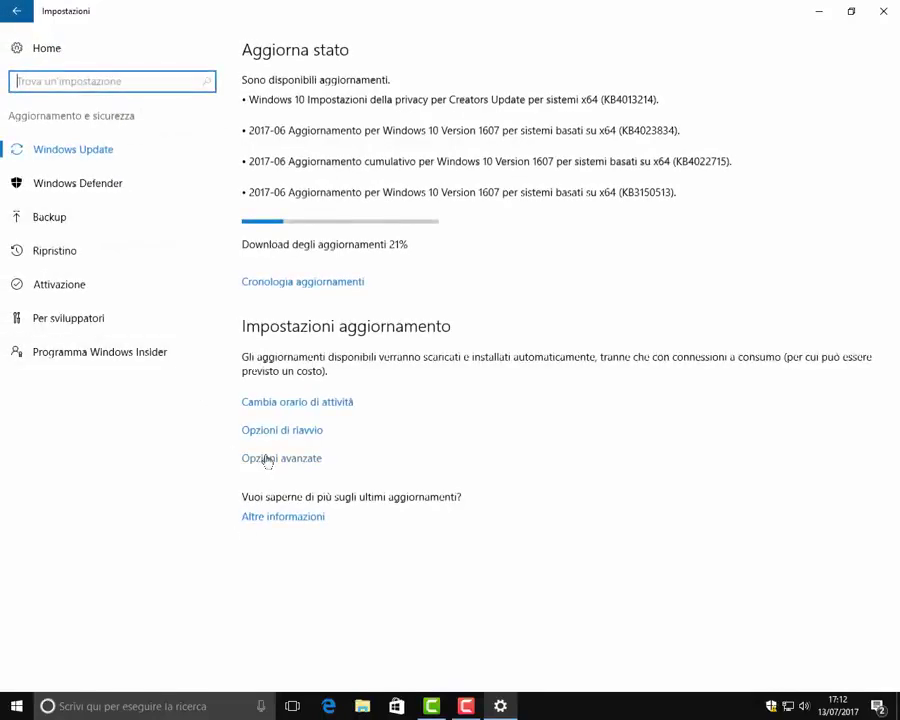
In the advanced update options, enable deferral of feature updates and turn off update delivery from multiple locations.
left_click(267, 459)
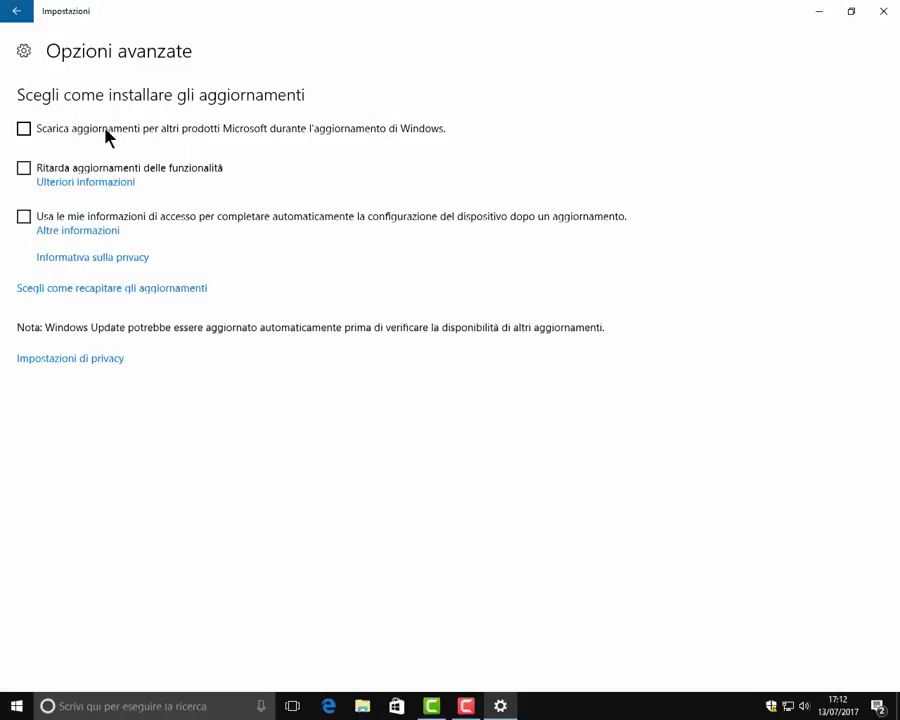
left_click(25, 172)
left_click(131, 288)
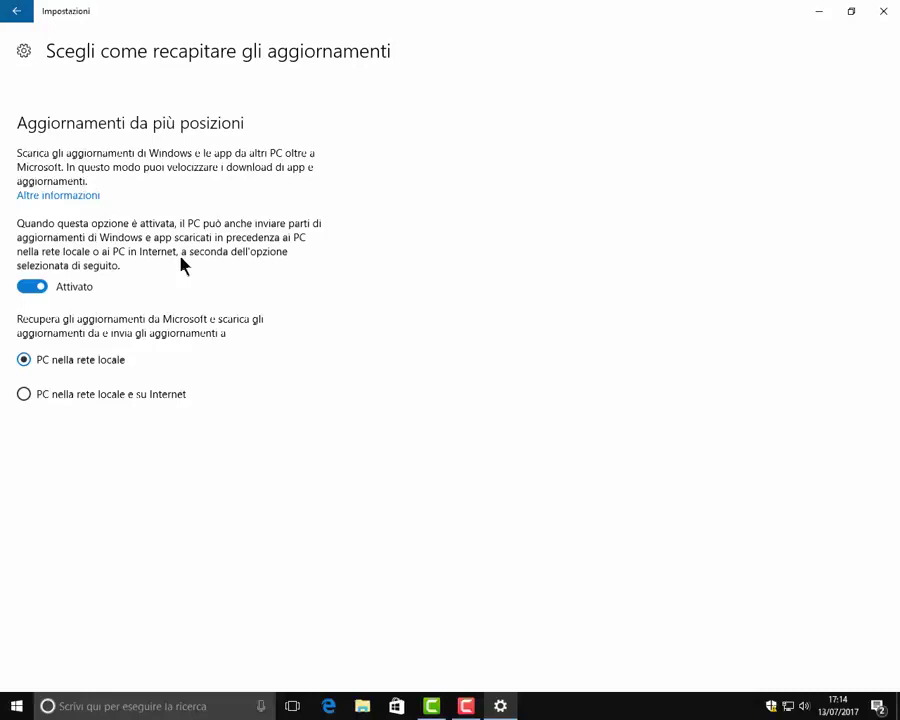
left_click(26, 382)
left_click(25, 363)
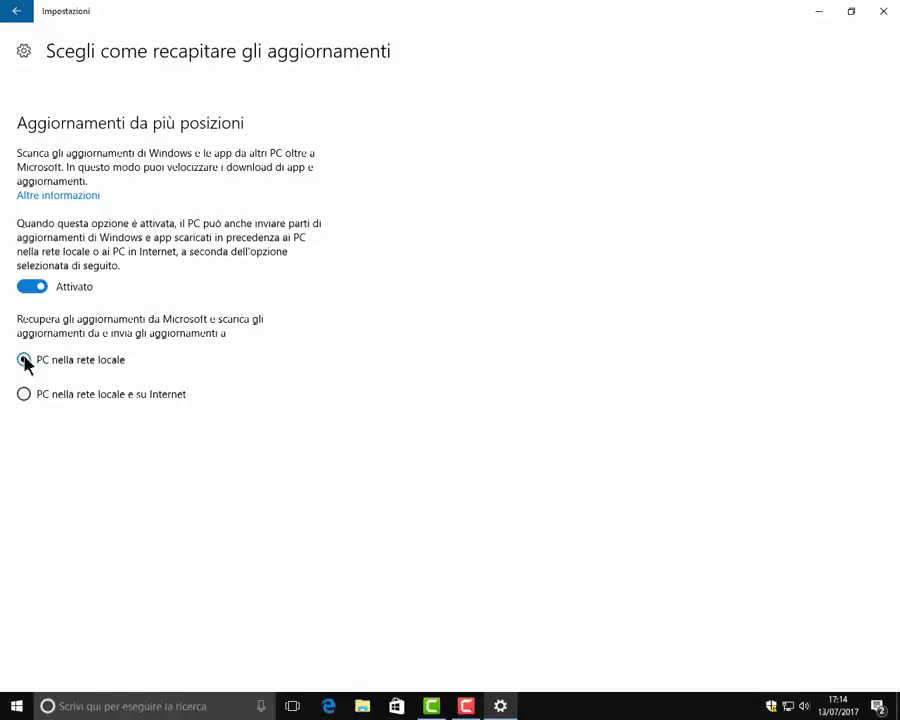
left_click(32, 288)
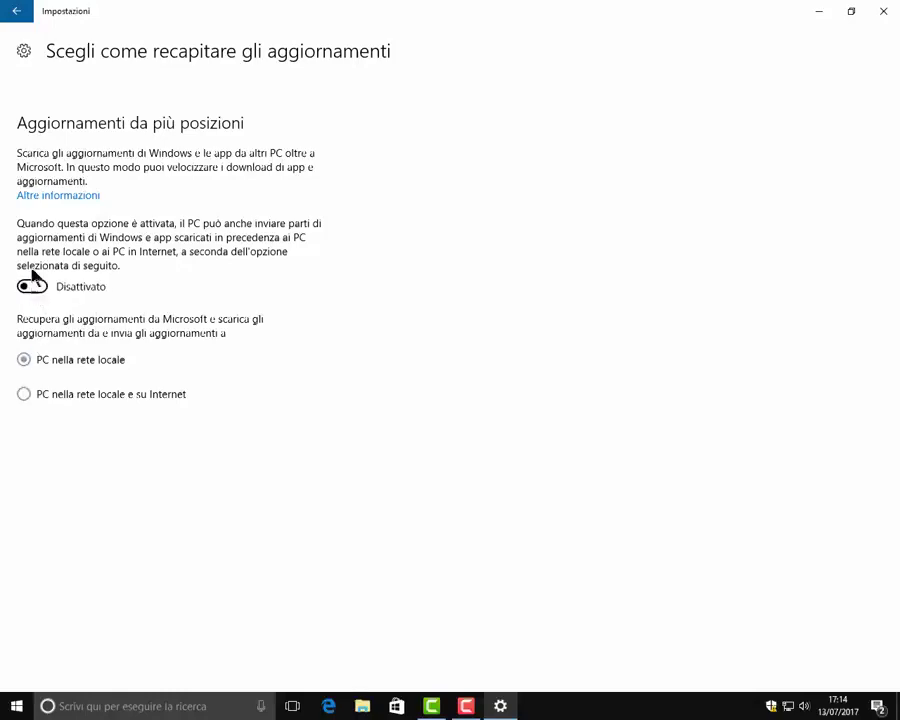
left_click(17, 13)
left_click(17, 14)
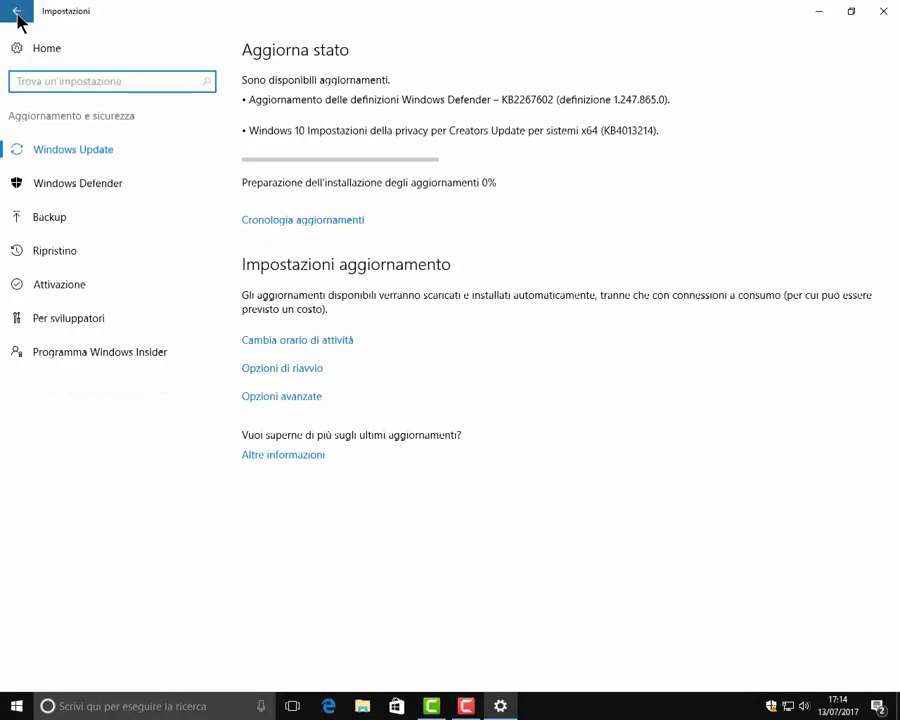
Open Windows Defender from its settings page and look over its home, update and history sections.
left_click(58, 194)
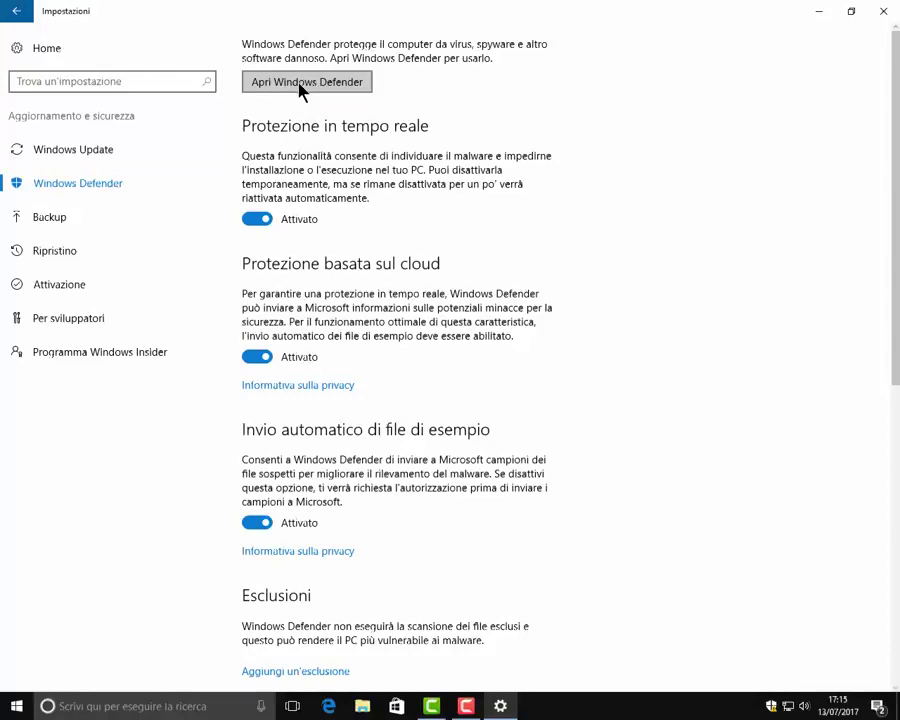
left_click(299, 85)
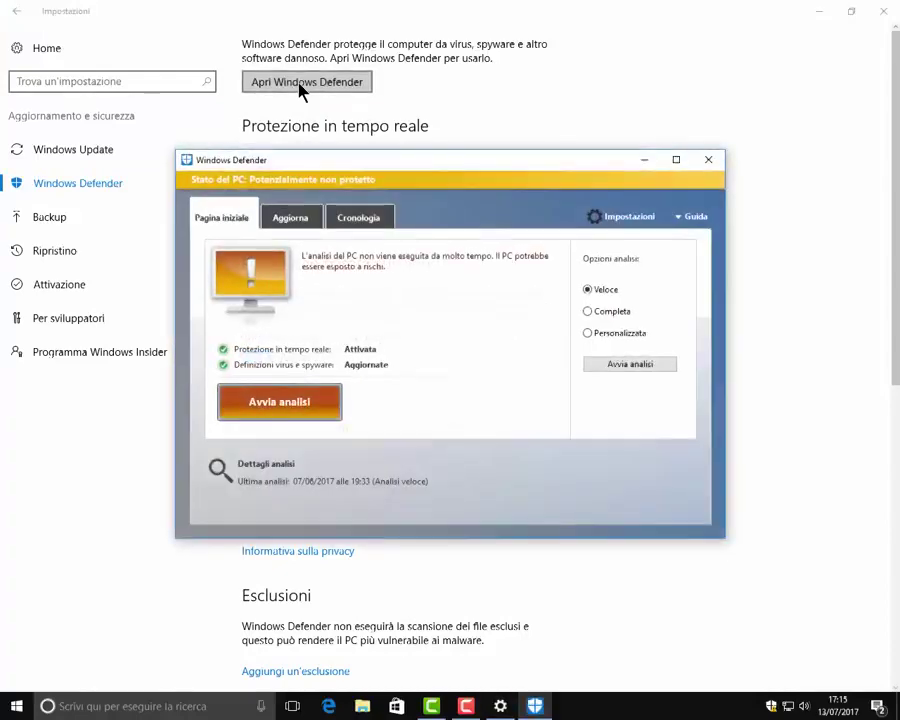
left_click(294, 218)
left_click(364, 222)
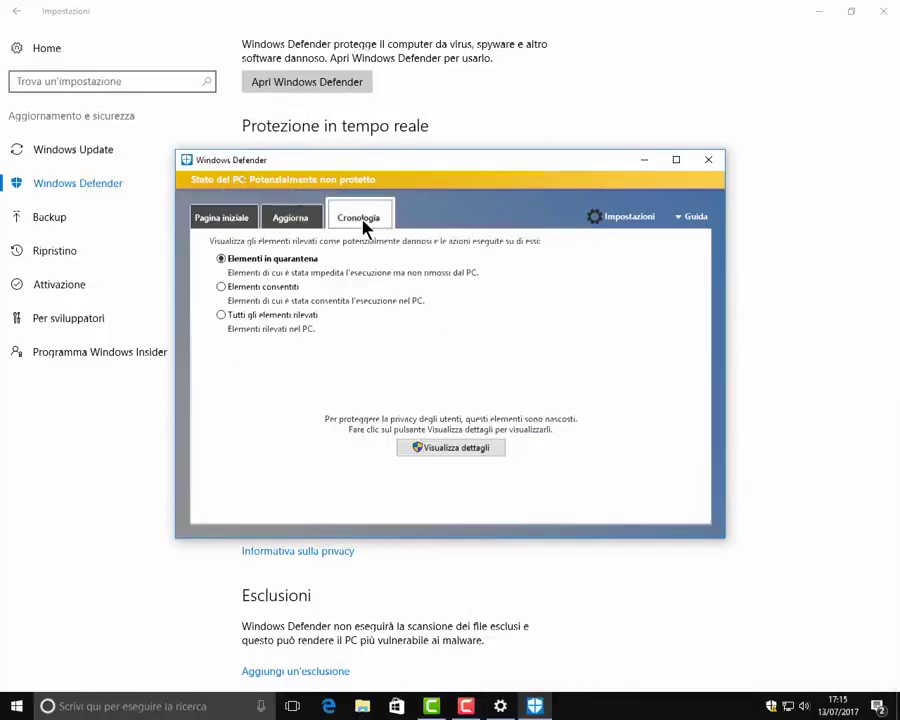
left_click(236, 222)
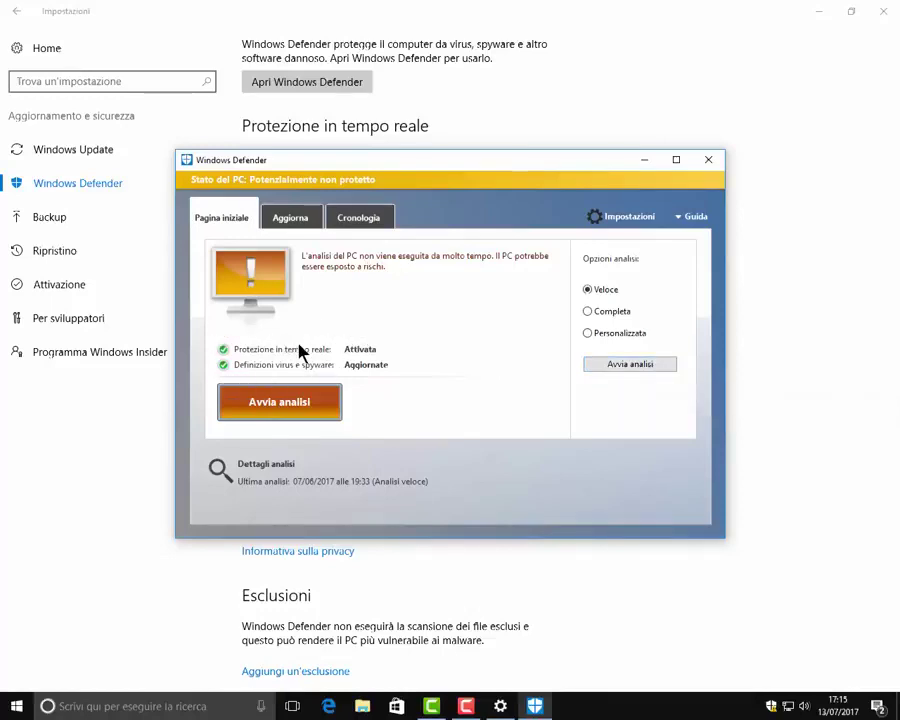
Start an update of the Windows Defender virus and spyware definitions and close the Defender window.
left_click(292, 220)
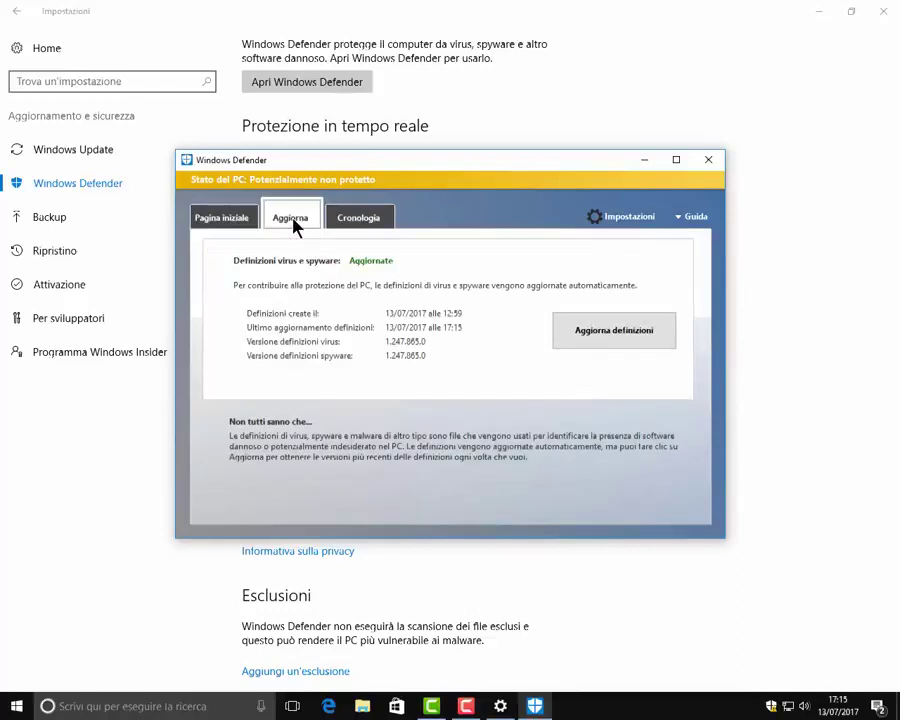
left_click(590, 340)
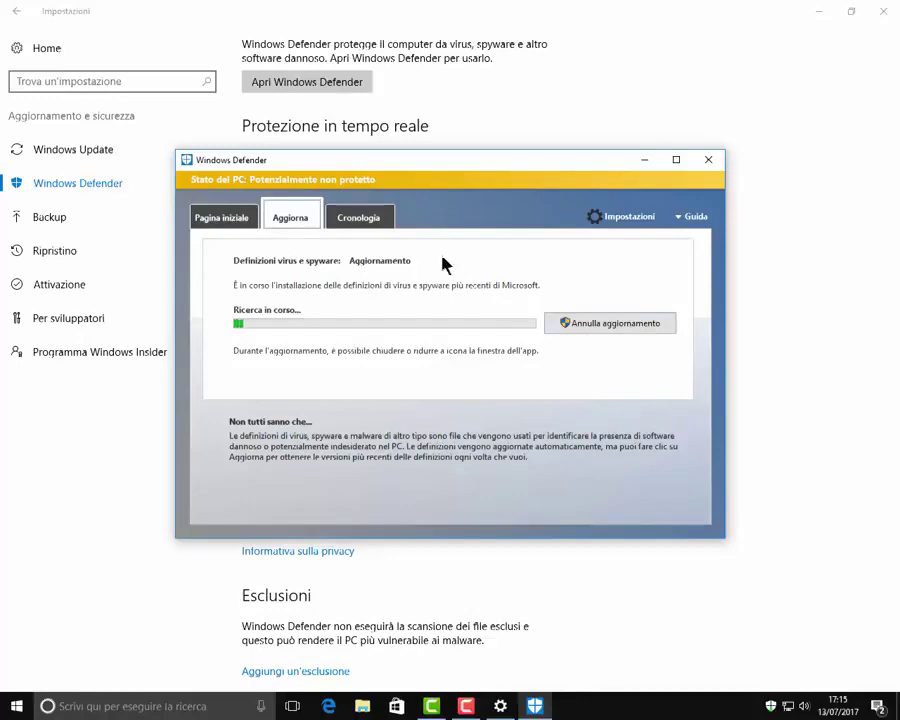
left_click(710, 161)
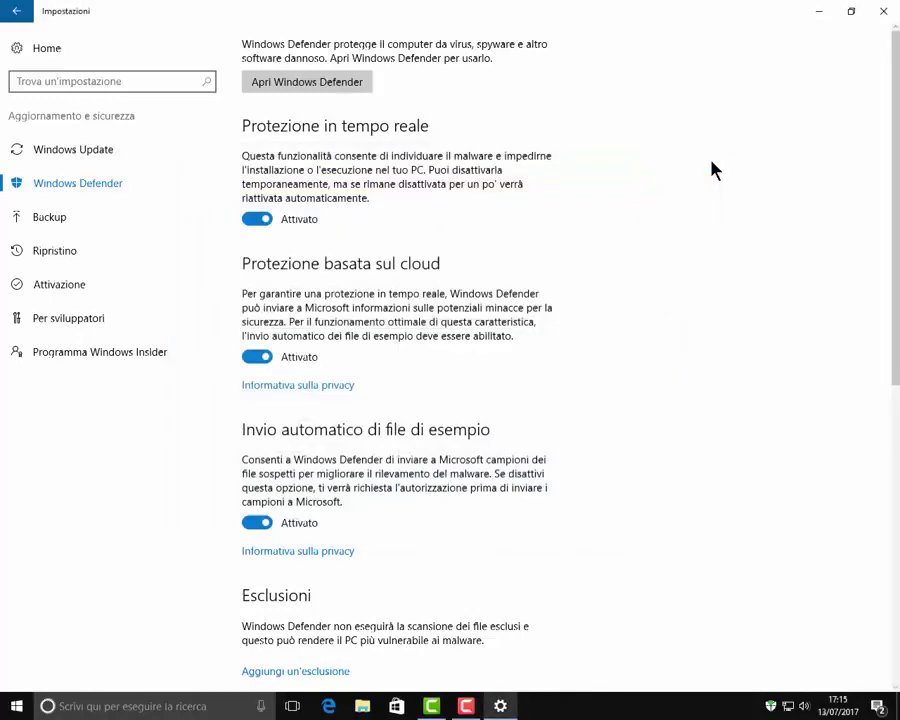
Turn off real-time protection in the Windows Defender settings and reactivate it from the Defender window.
left_click(258, 226)
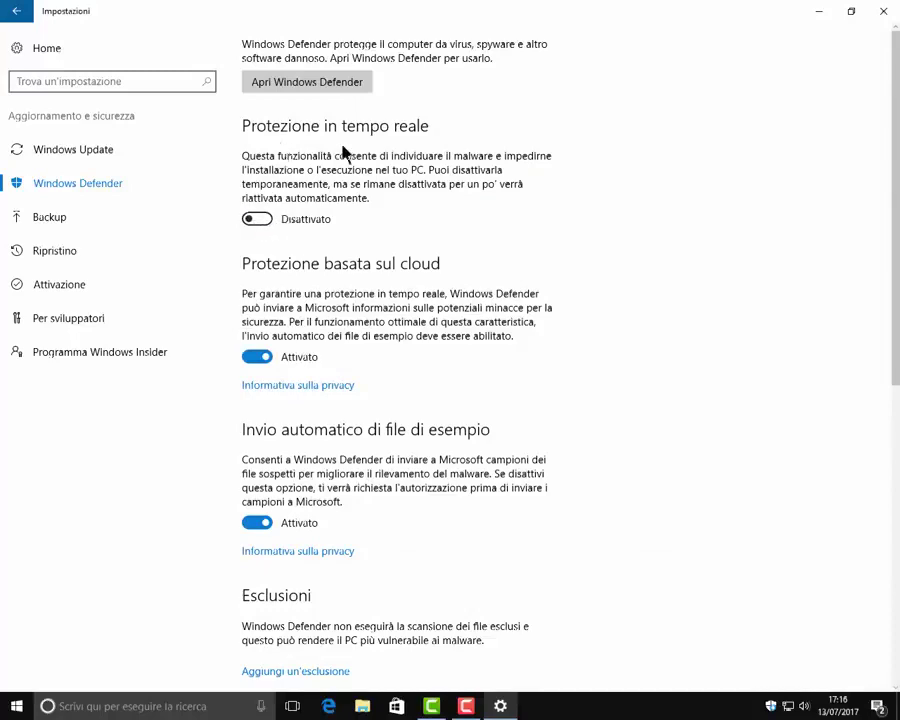
left_click(298, 88)
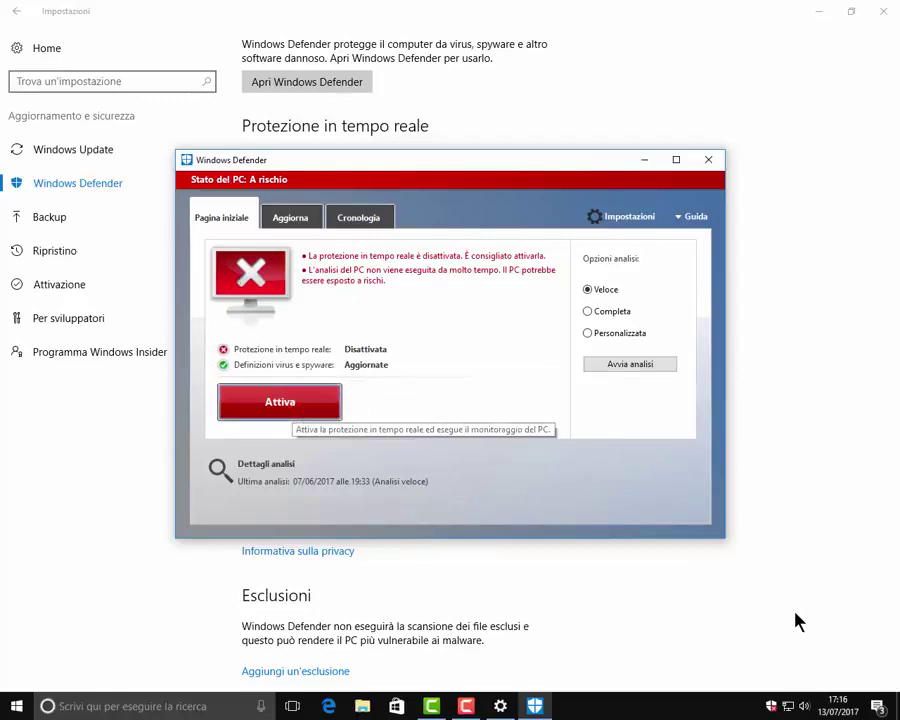
left_click(277, 408)
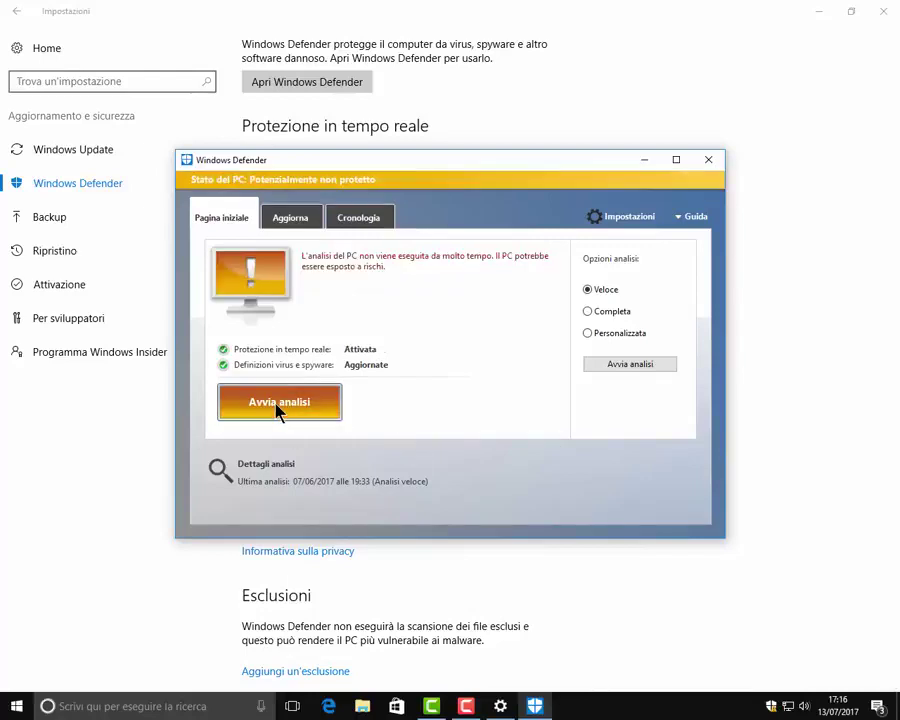
left_click(708, 160)
left_click(262, 220)
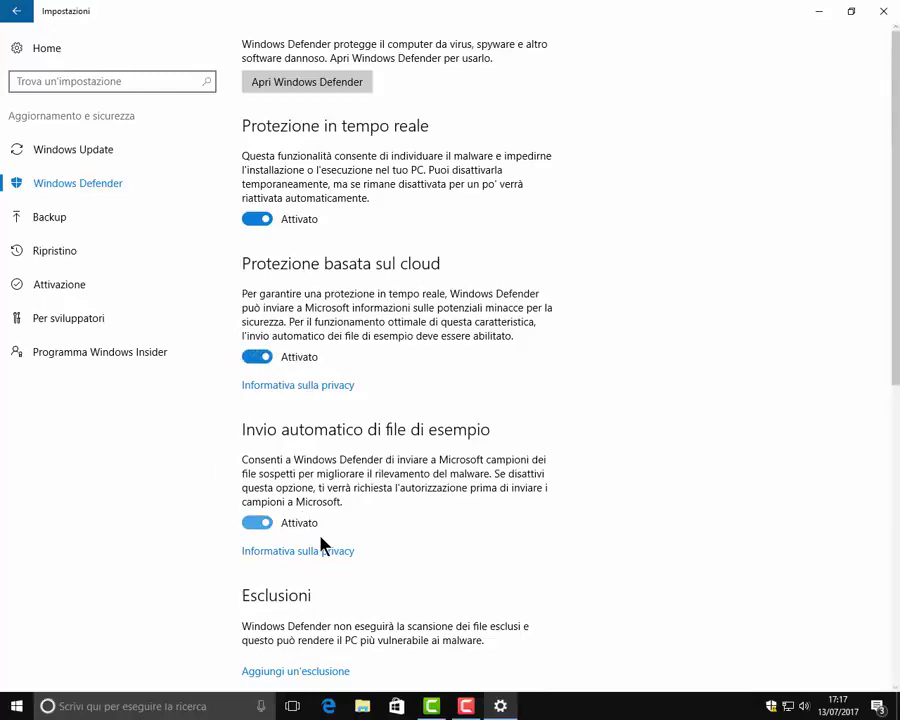
View the Windows Defender exclusion options, open the file exclusion picker and cancel it without excluding anything.
scroll(322, 545, "down", 5)
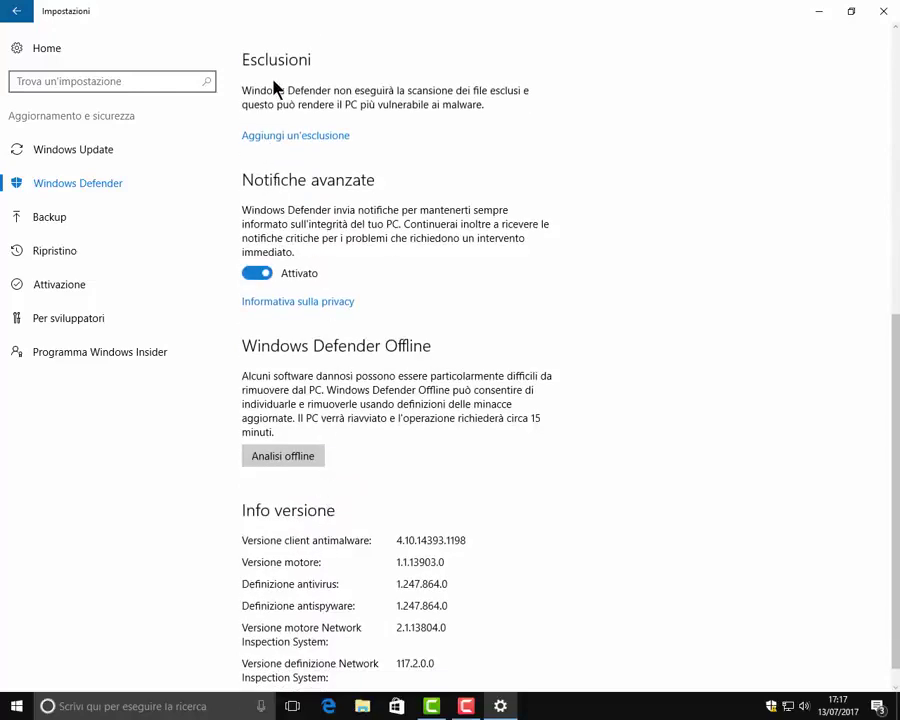
left_click(286, 138)
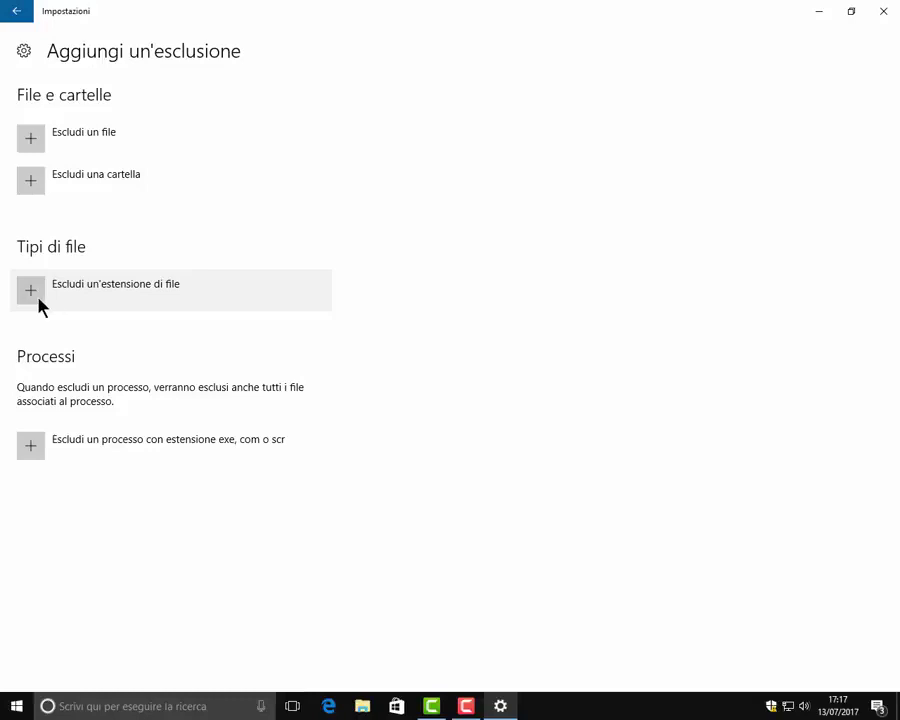
left_click(36, 144)
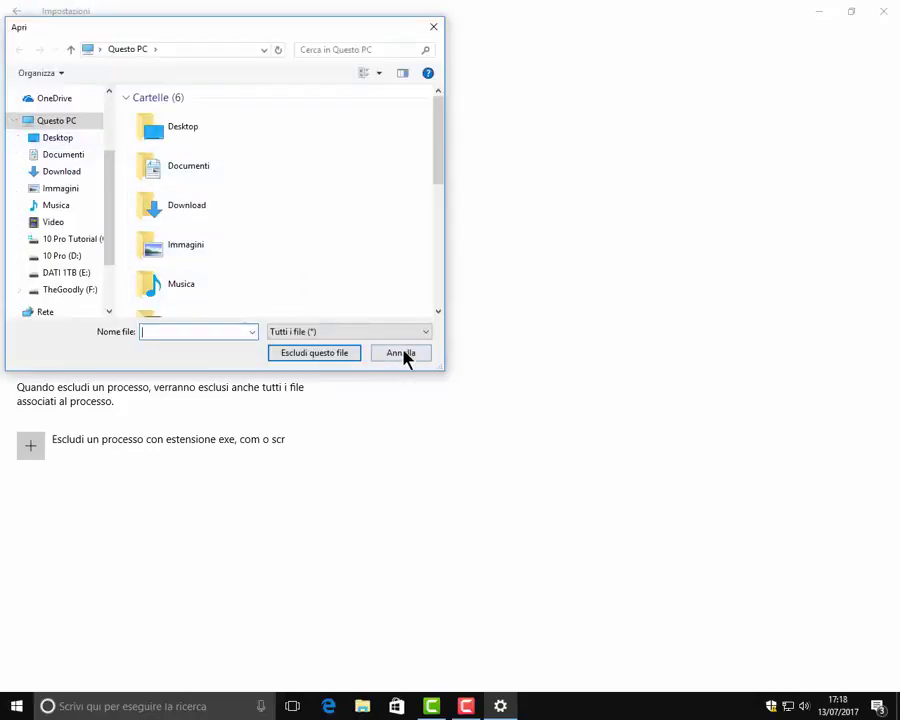
left_click(402, 353)
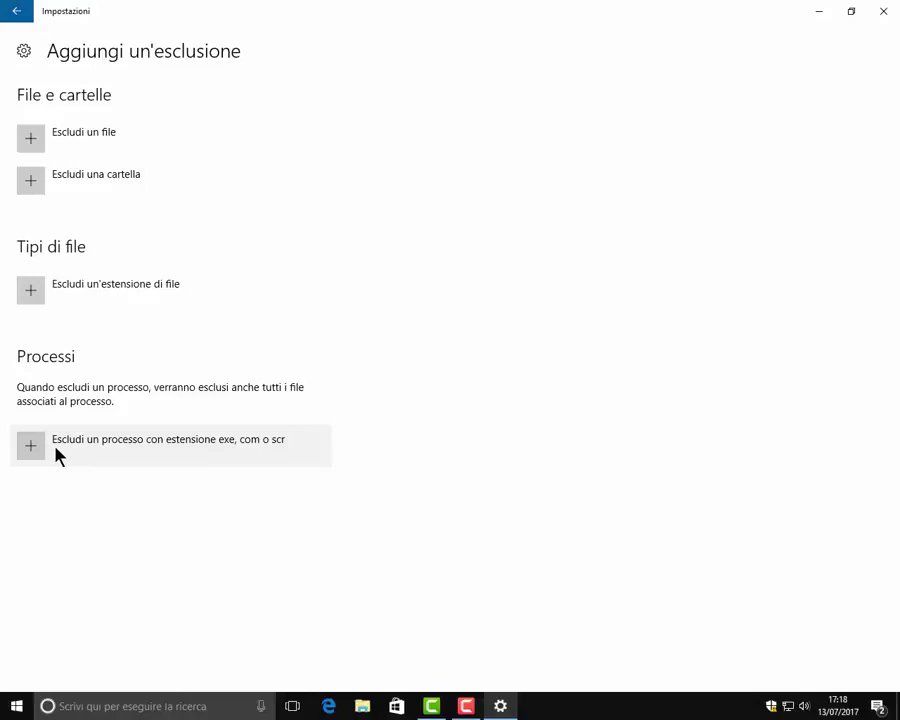
left_click(10, 11)
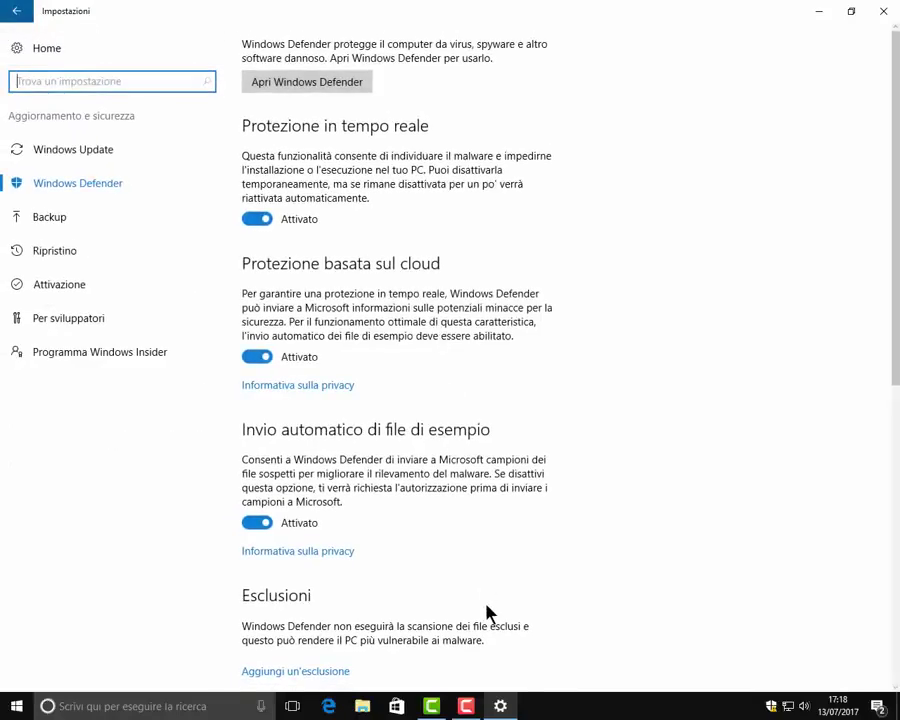
Turn Windows Defender's enhanced notifications off and back on, and look over the offline scan and version information sections.
scroll(490, 613, "down", 5)
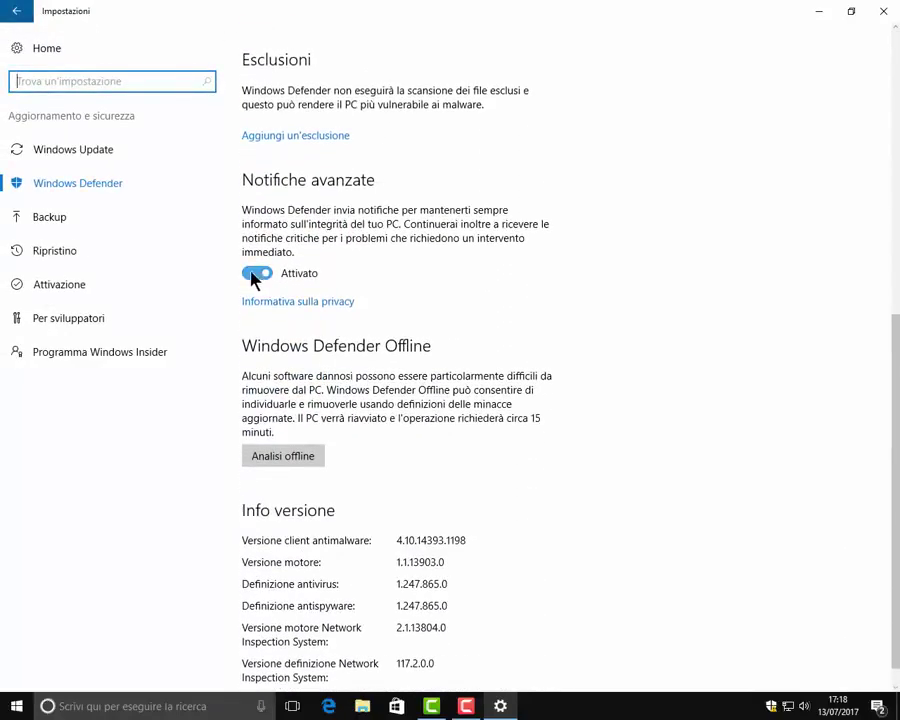
left_click(250, 279)
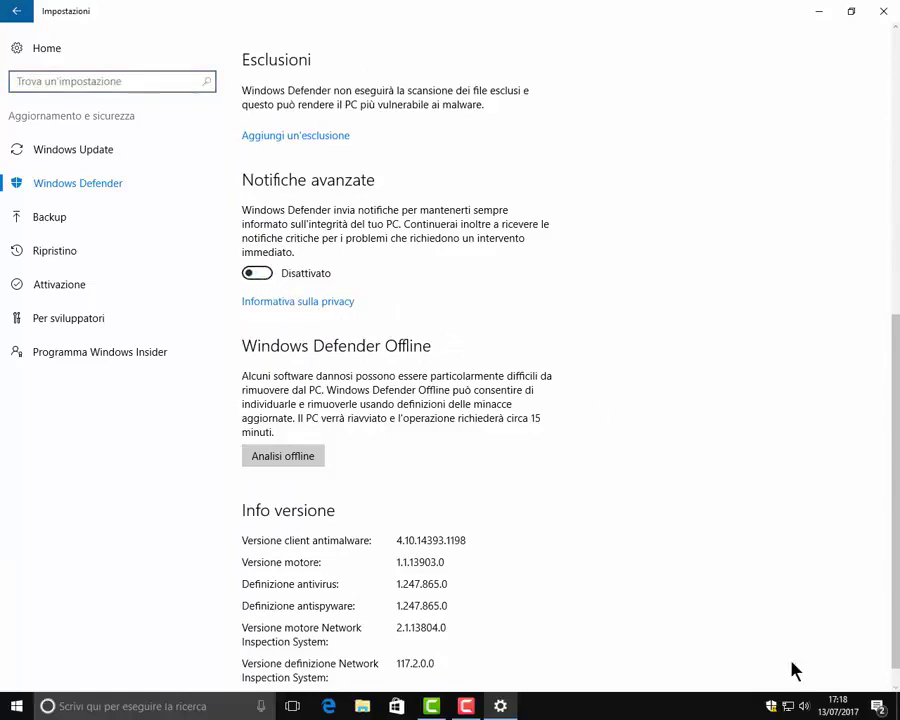
left_click(258, 279)
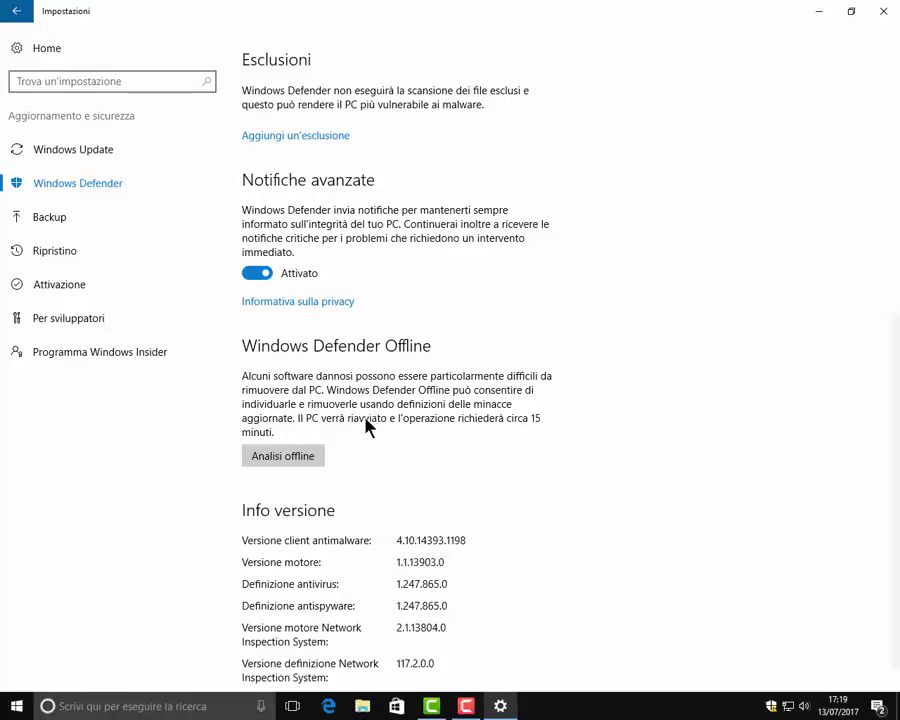
scroll(370, 484, "down", 1)
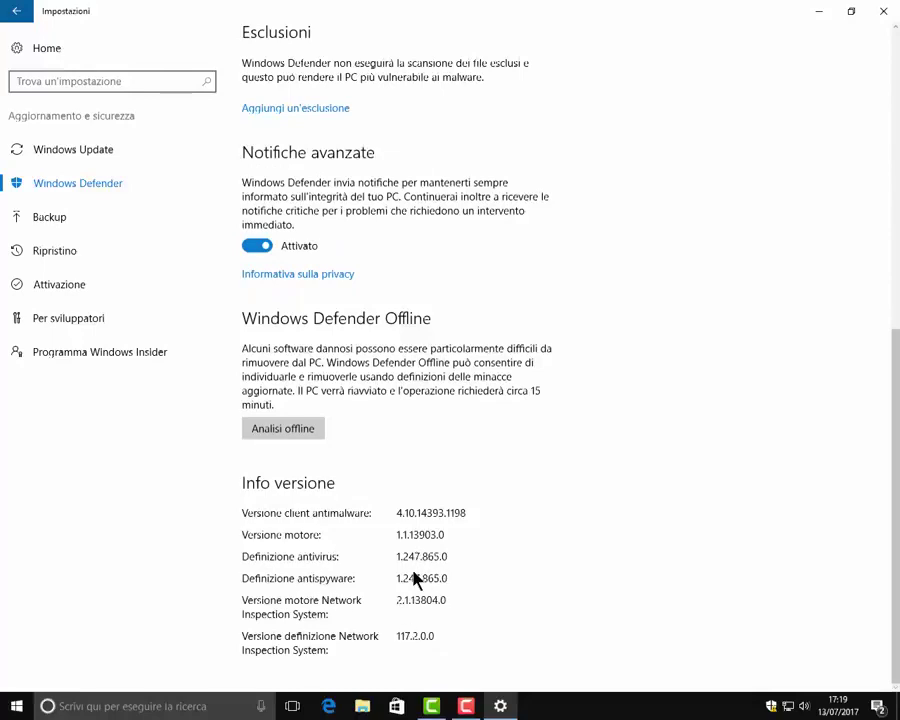
Add the drive DATI 1TB (E:) for File History backup and turn off automatic file backup.
left_click(48, 222)
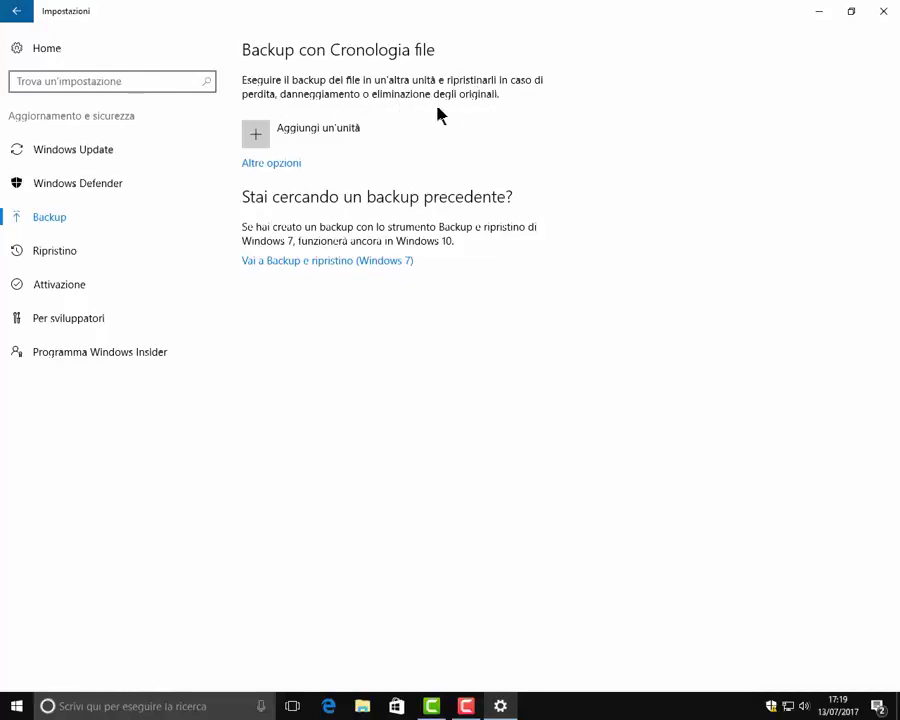
left_click(256, 136)
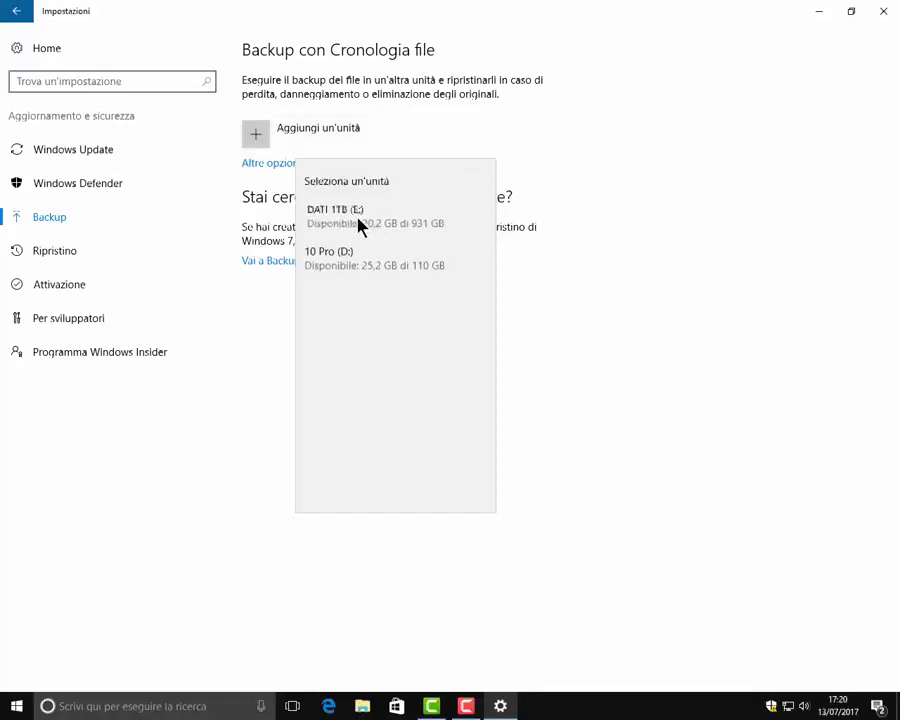
left_click(359, 226)
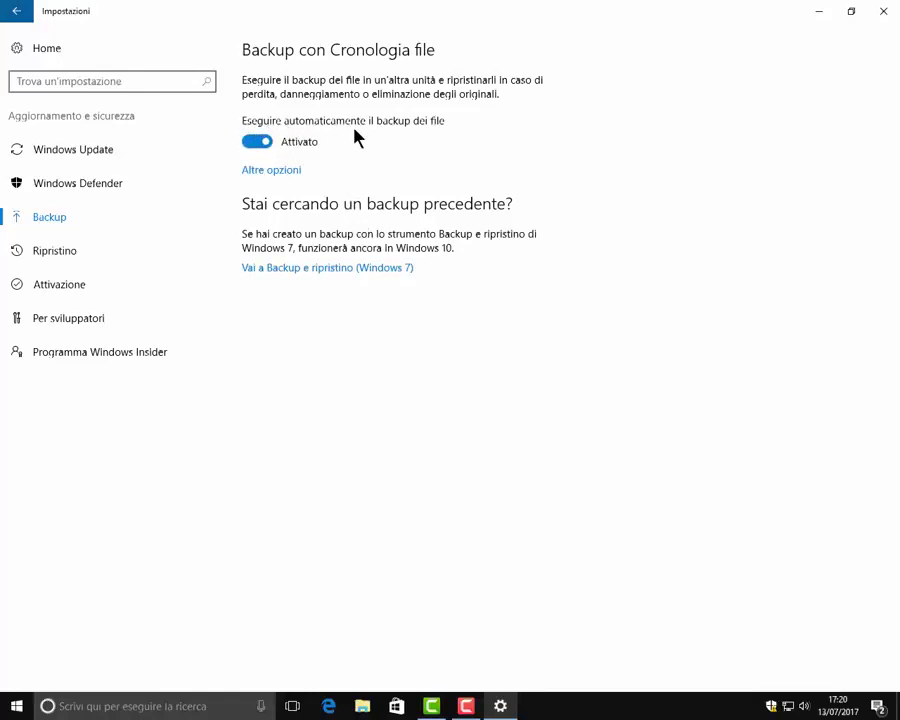
left_click(256, 146)
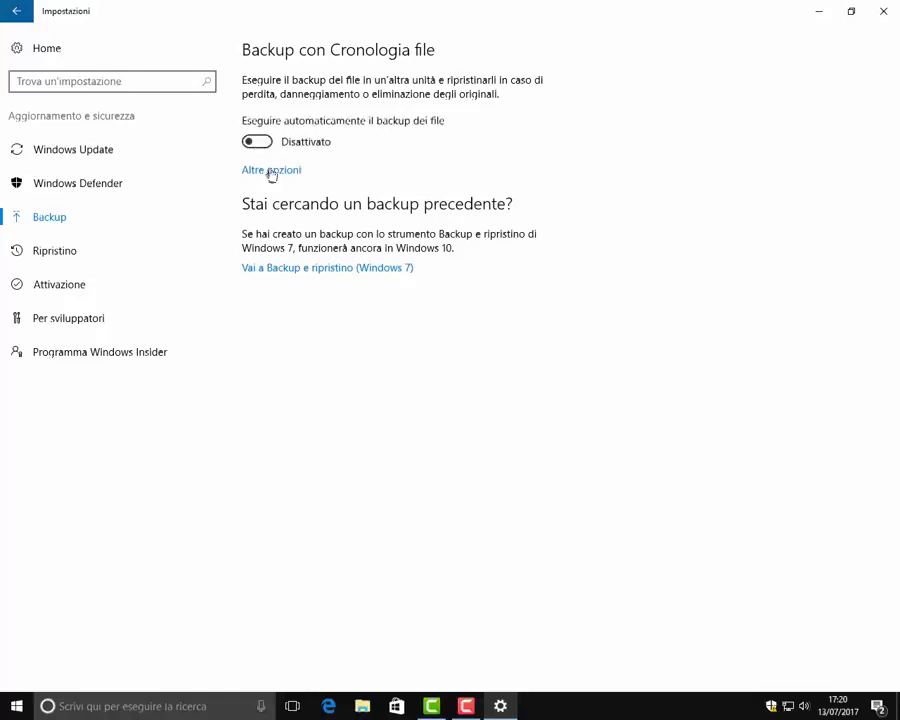
Open the additional backup options and view the available backup frequencies and retention periods without changing them.
left_click(276, 176)
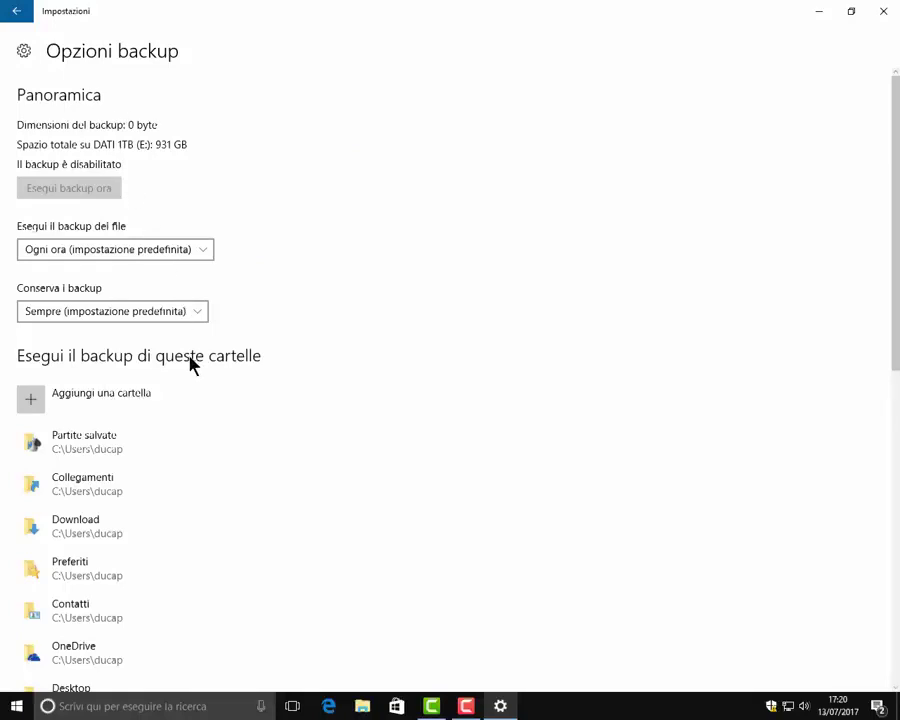
left_click(202, 254)
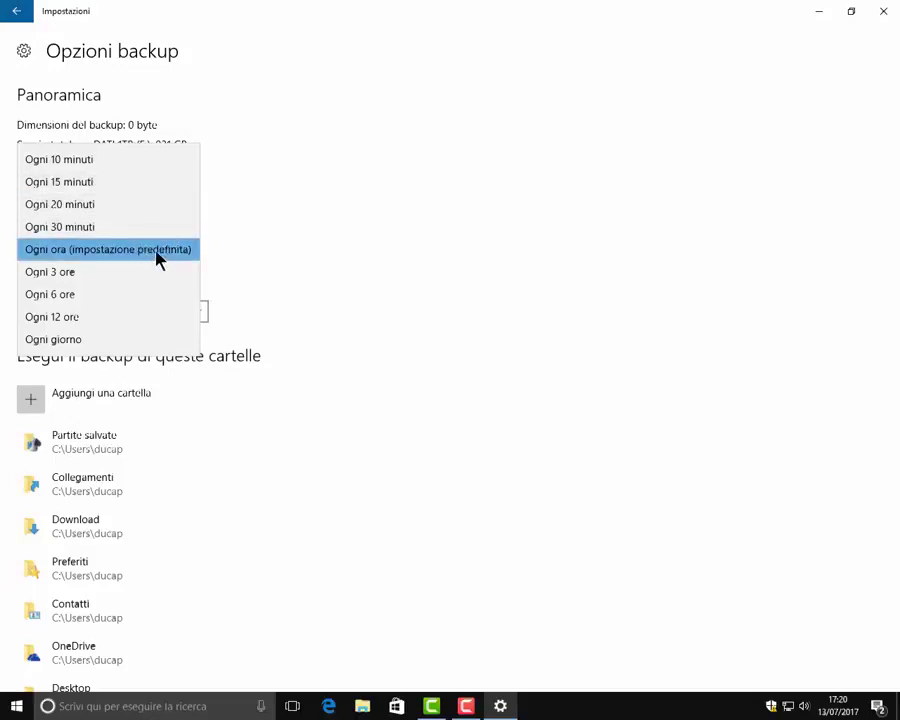
left_click(255, 269)
left_click(200, 318)
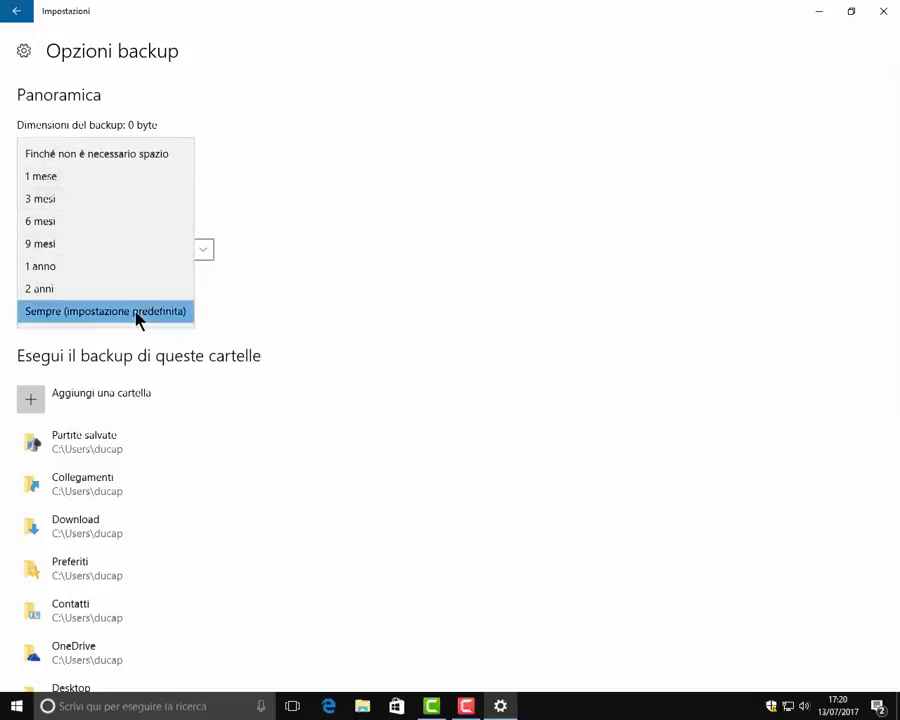
left_click(231, 318)
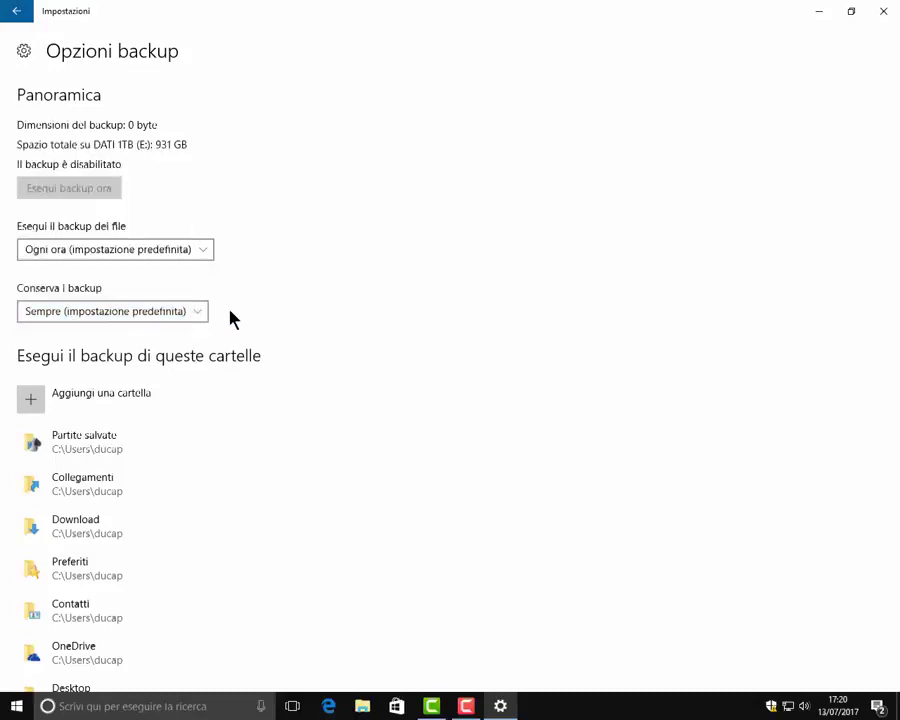
Remove the Partite salvate and Collegamenti folders from the list of folders to back up.
left_click(100, 450)
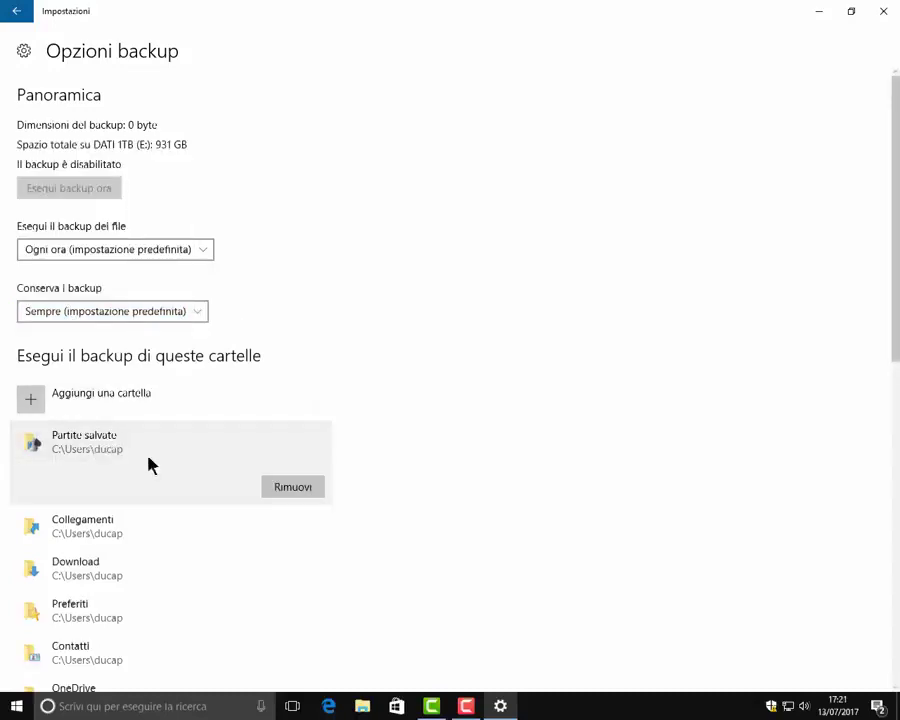
left_click(287, 492)
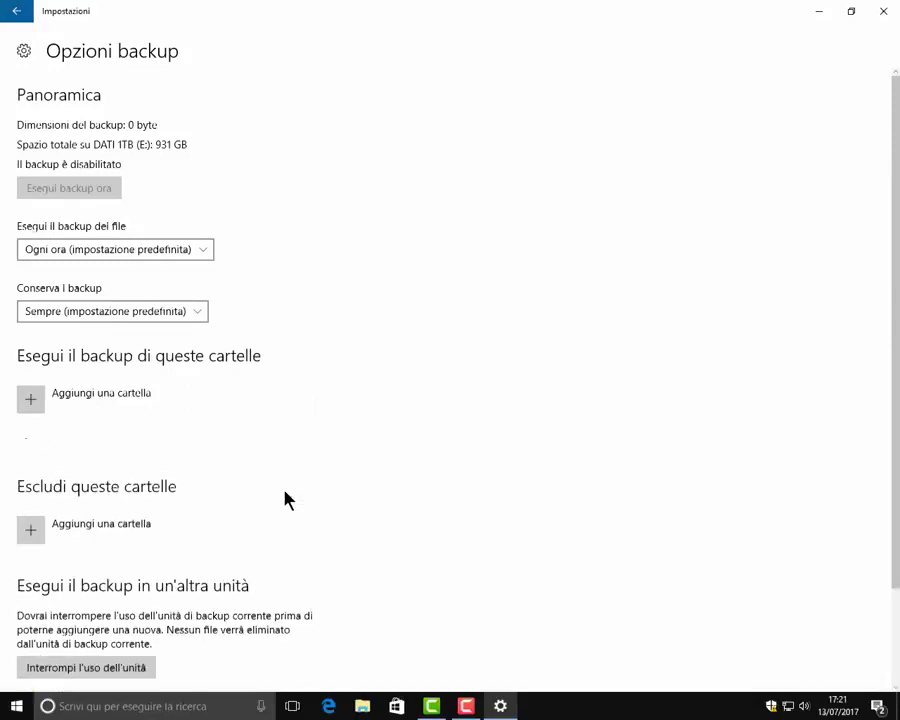
left_click(200, 464)
left_click(288, 494)
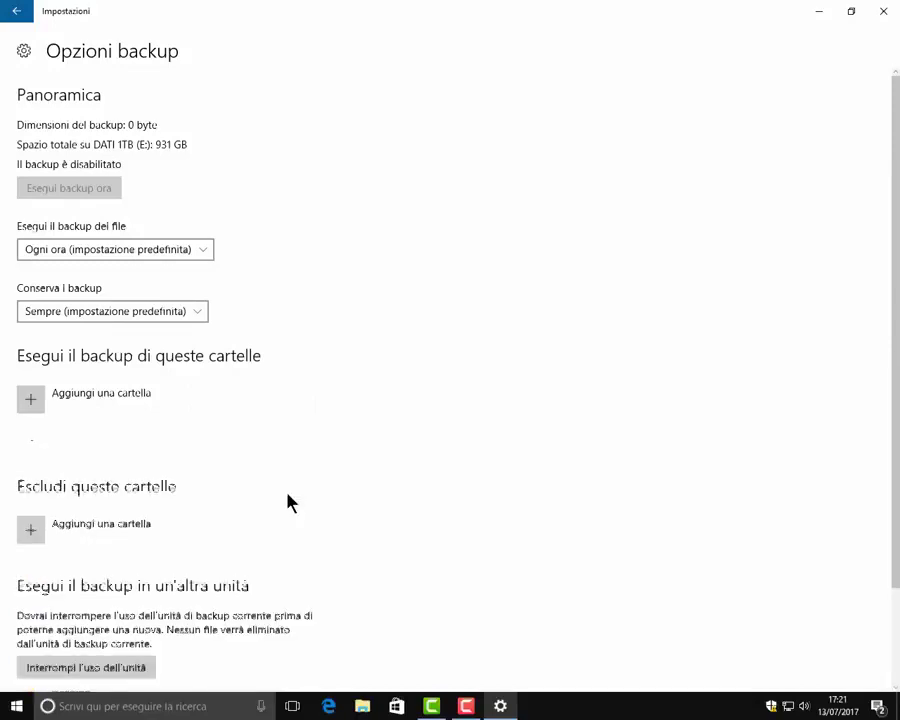
View the folder pickers for adding backup folders and excluded folders, cancelling each without choosing a folder.
left_click(28, 402)
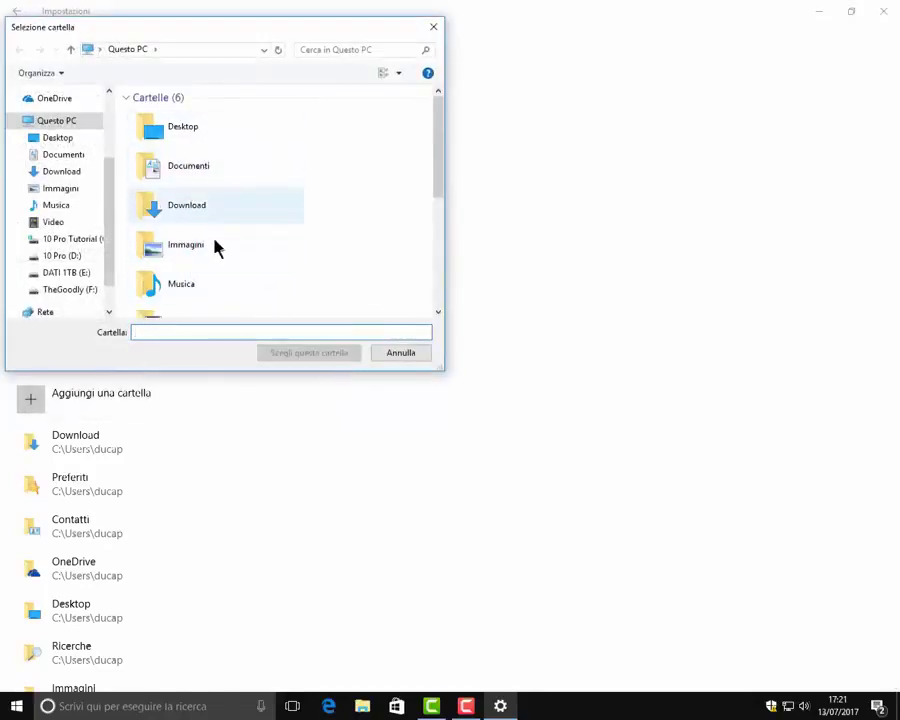
left_click(396, 358)
scroll(250, 420, "down", 3)
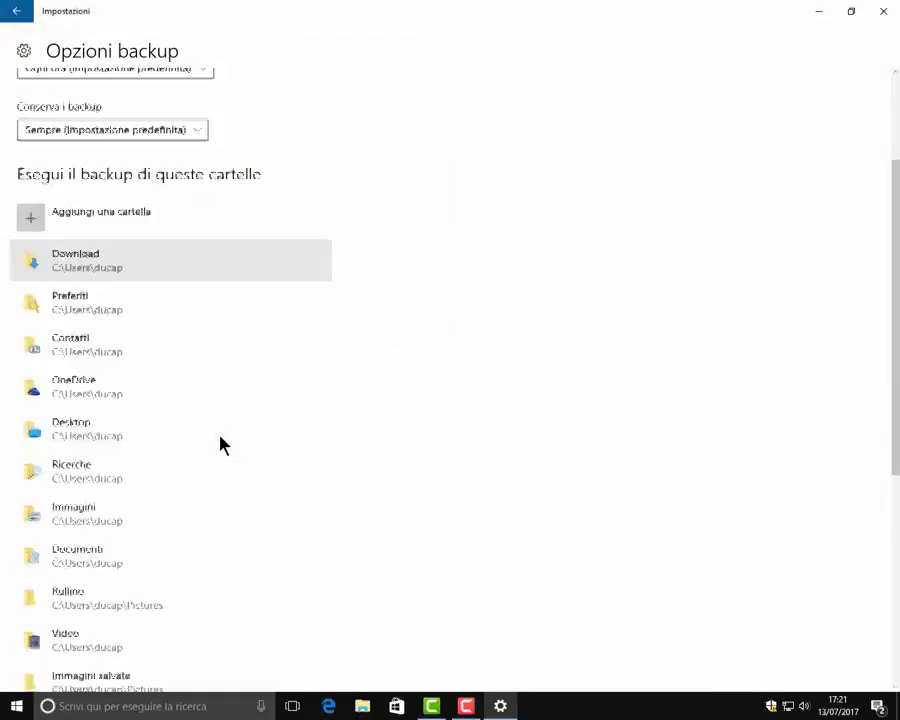
scroll(222, 445, "down", 5)
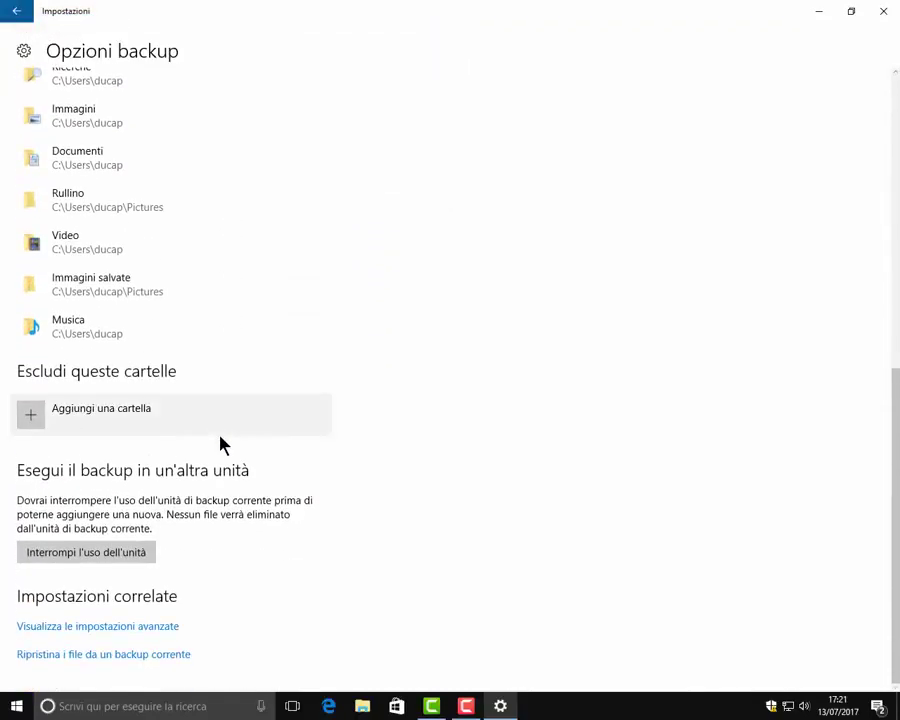
left_click(31, 416)
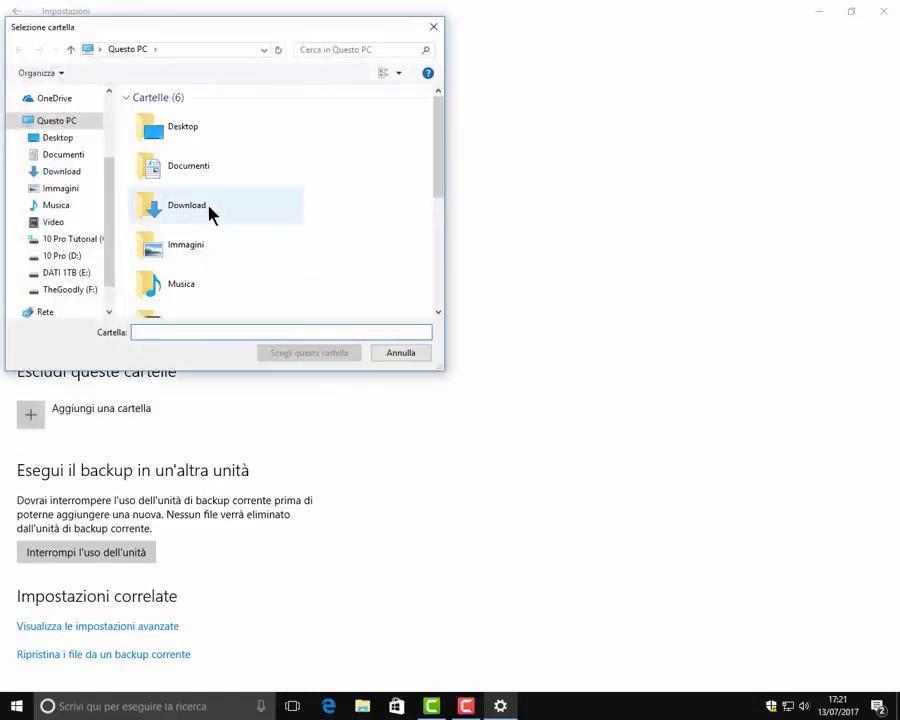
left_click(405, 360)
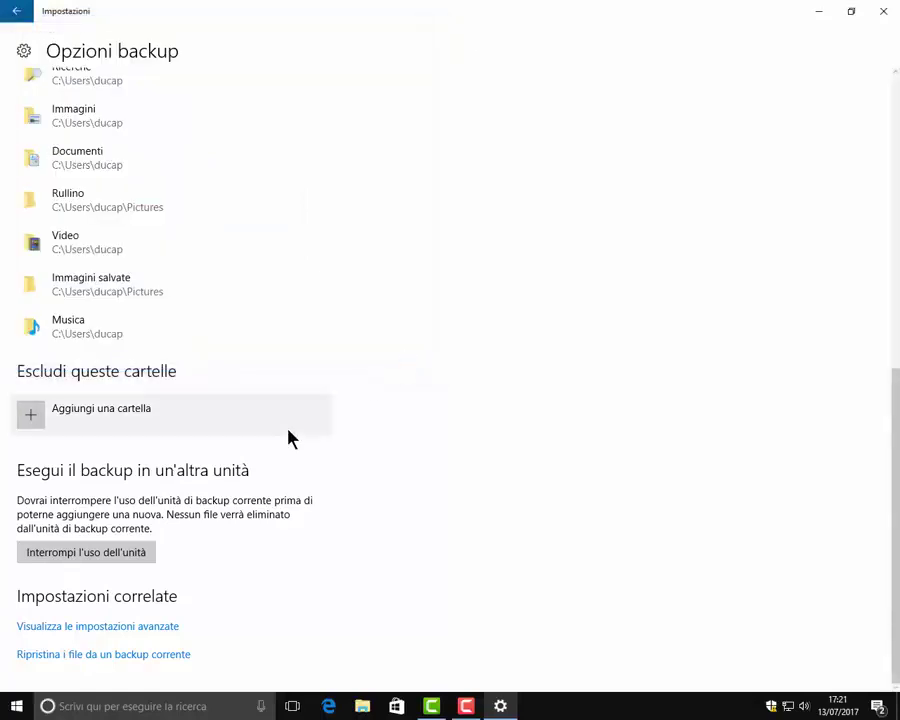
Look over the backup options and stop using the current backup drive DATI 1TB (E:).
scroll(283, 492, "up", 6)
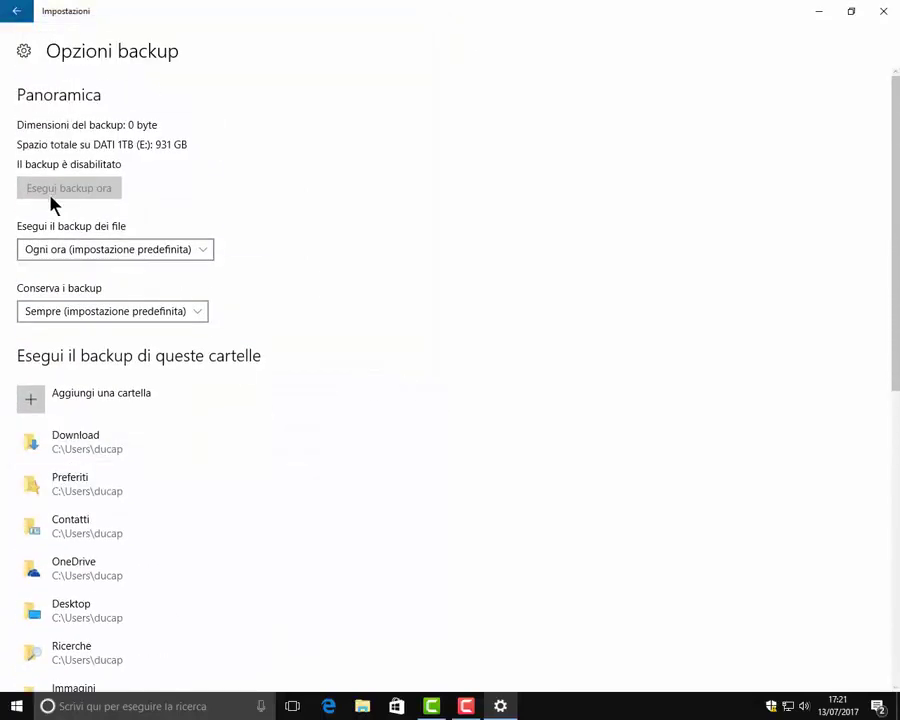
scroll(161, 366, "down", 6)
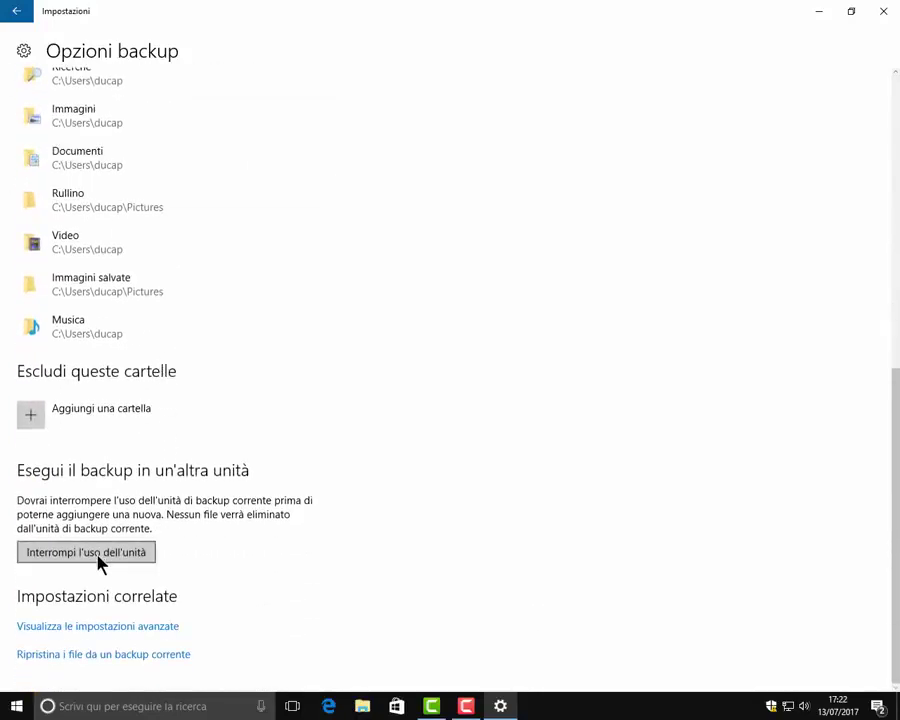
left_click(100, 565)
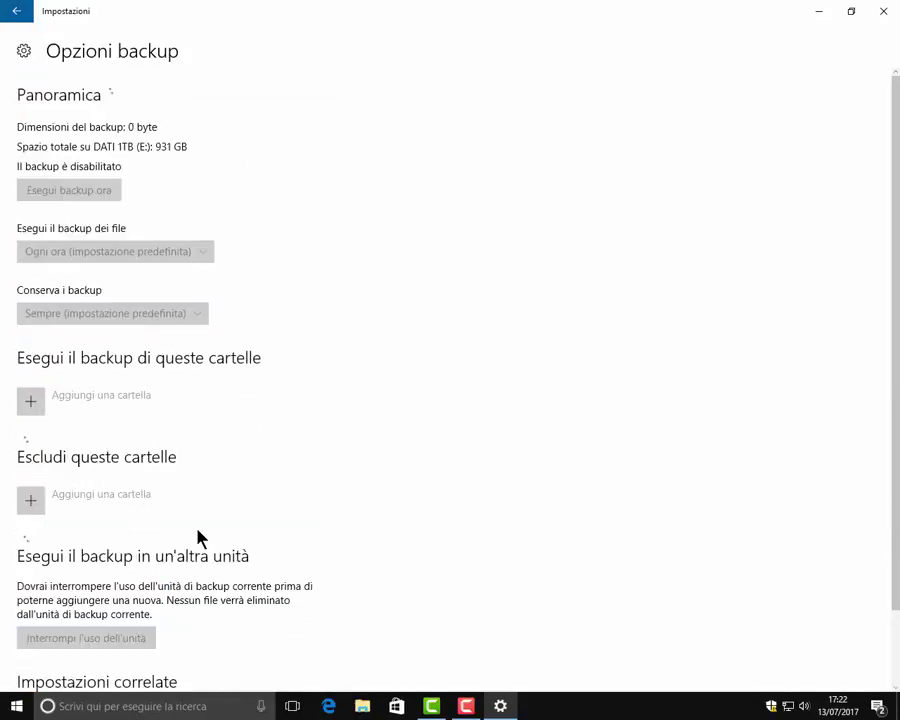
View the advanced File History settings and the window for restoring files from a current backup, closing each one.
scroll(200, 537, "down", 2)
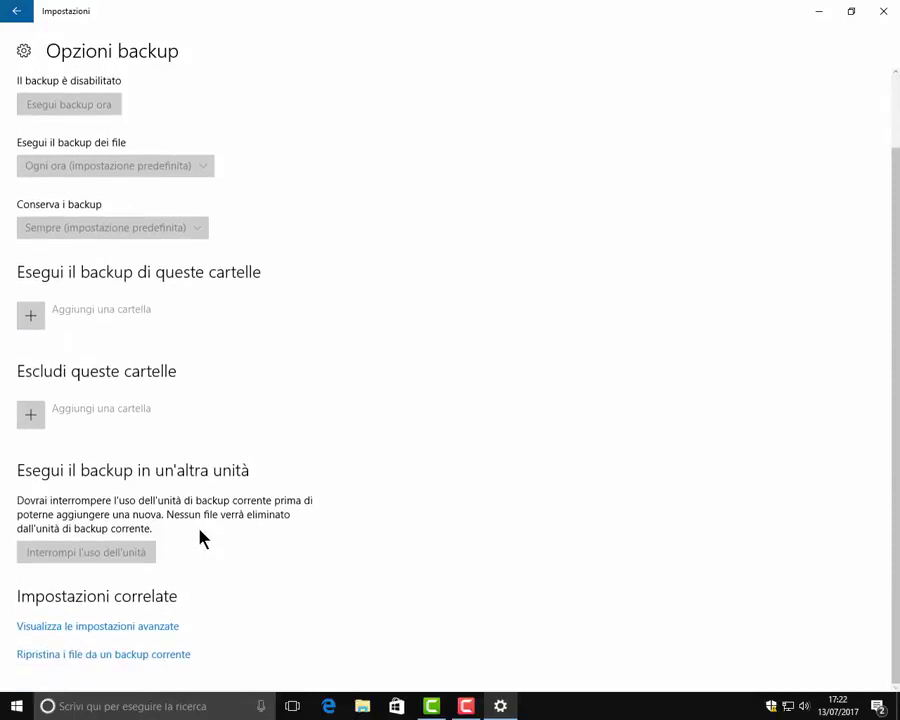
left_click(93, 627)
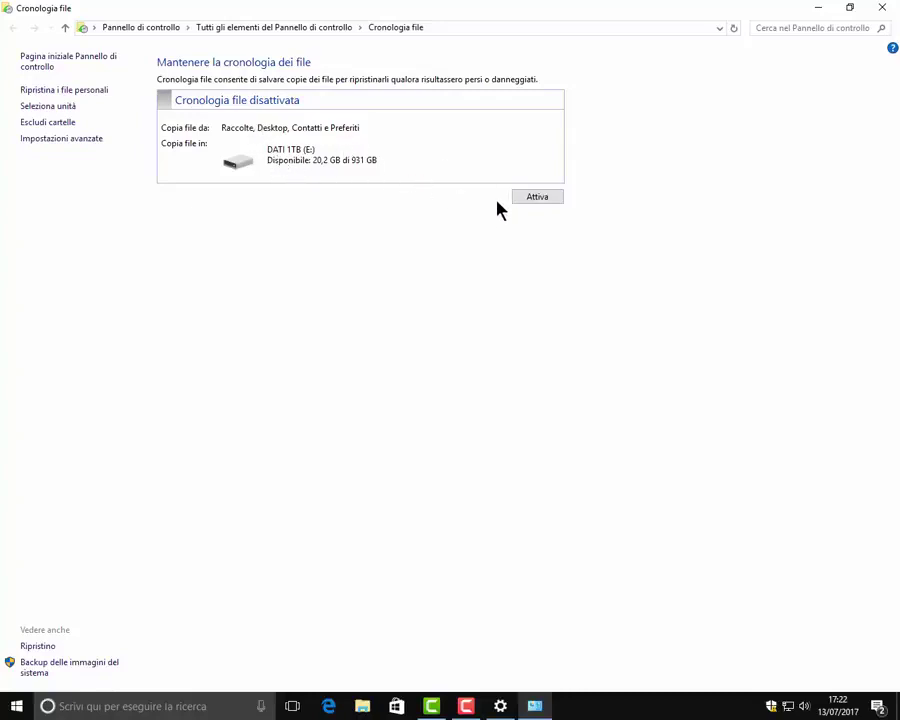
left_click(893, 7)
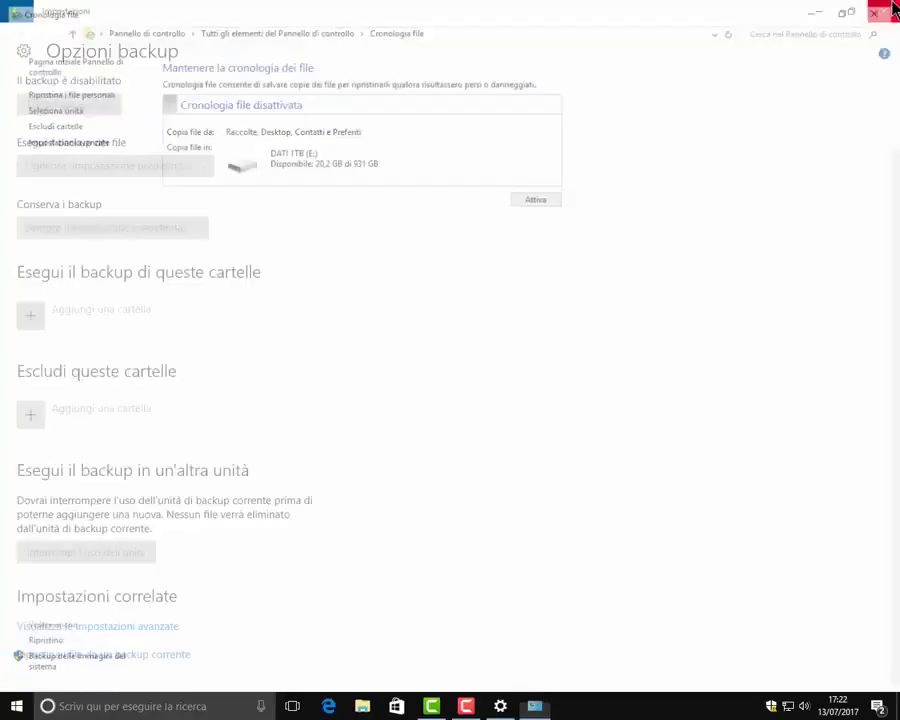
left_click(102, 656)
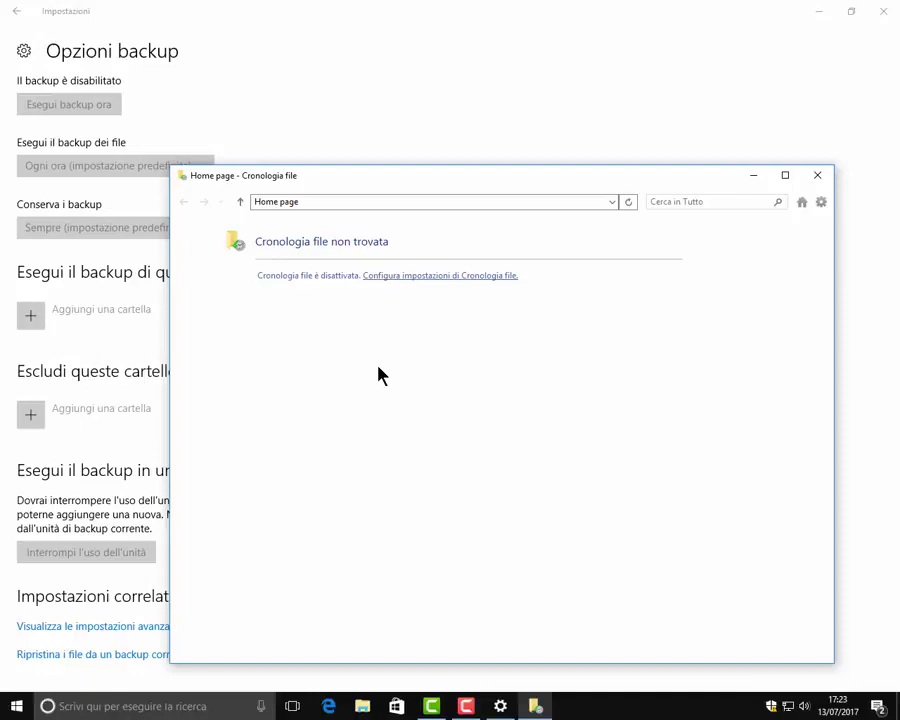
left_click(820, 178)
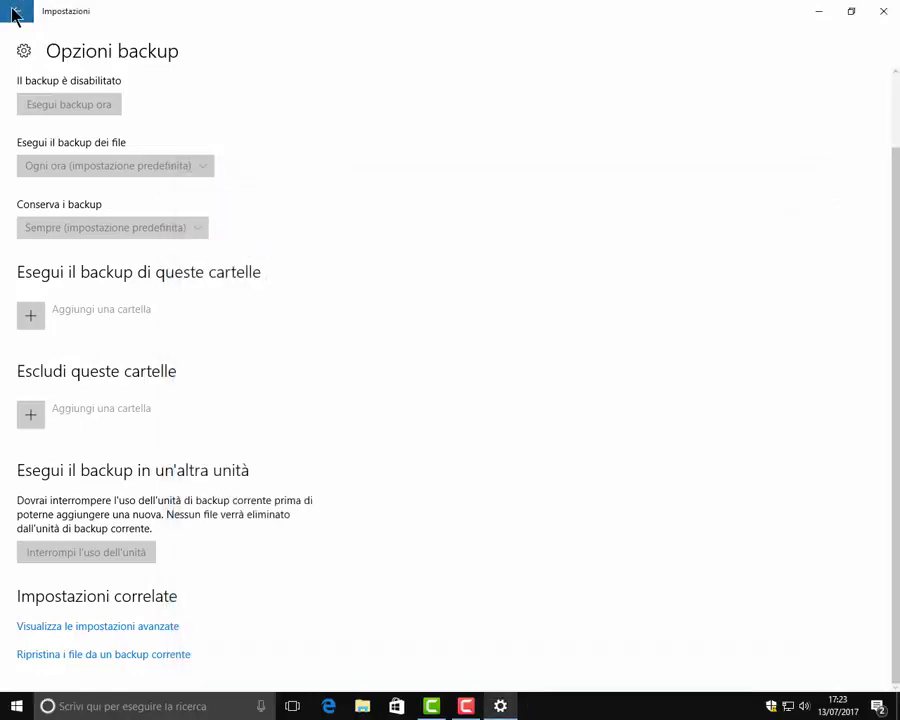
Return to the Backup page, view the Backup and Restore (Windows 7) tool and close it.
left_click(14, 16)
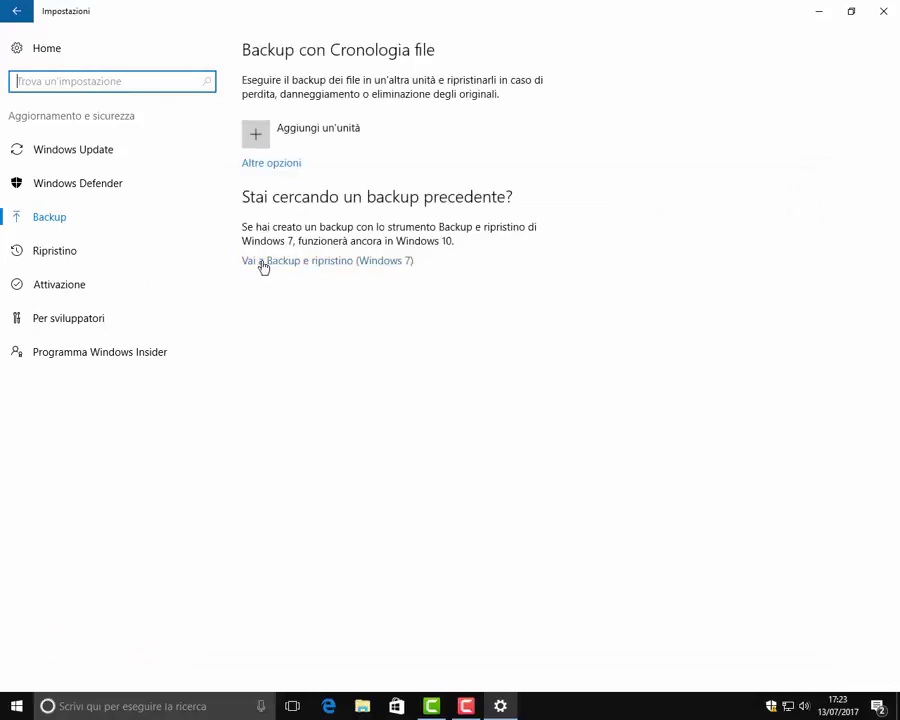
left_click(333, 265)
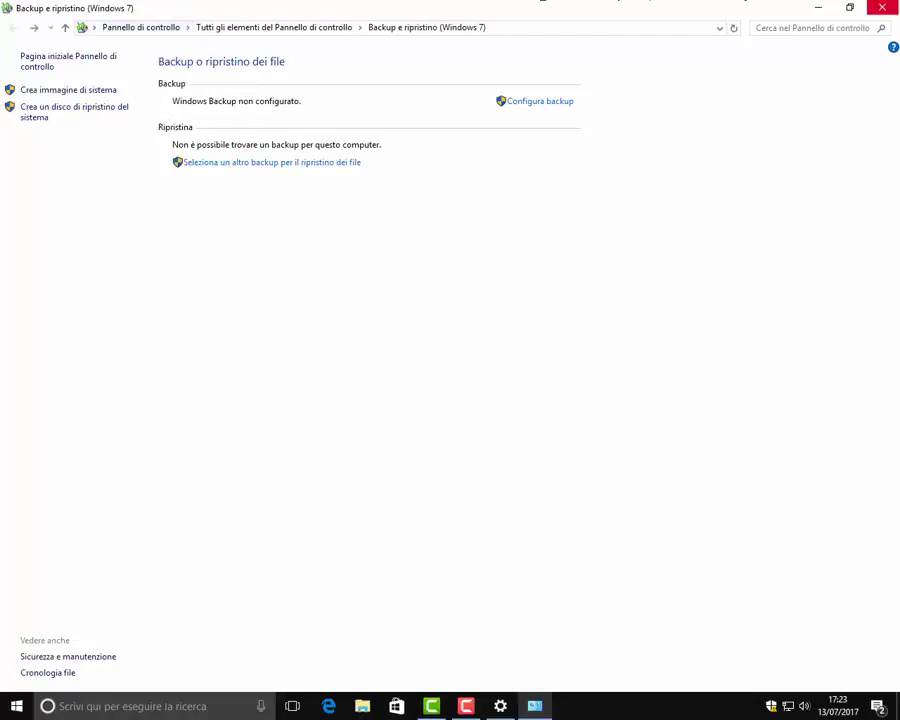
left_click(882, 7)
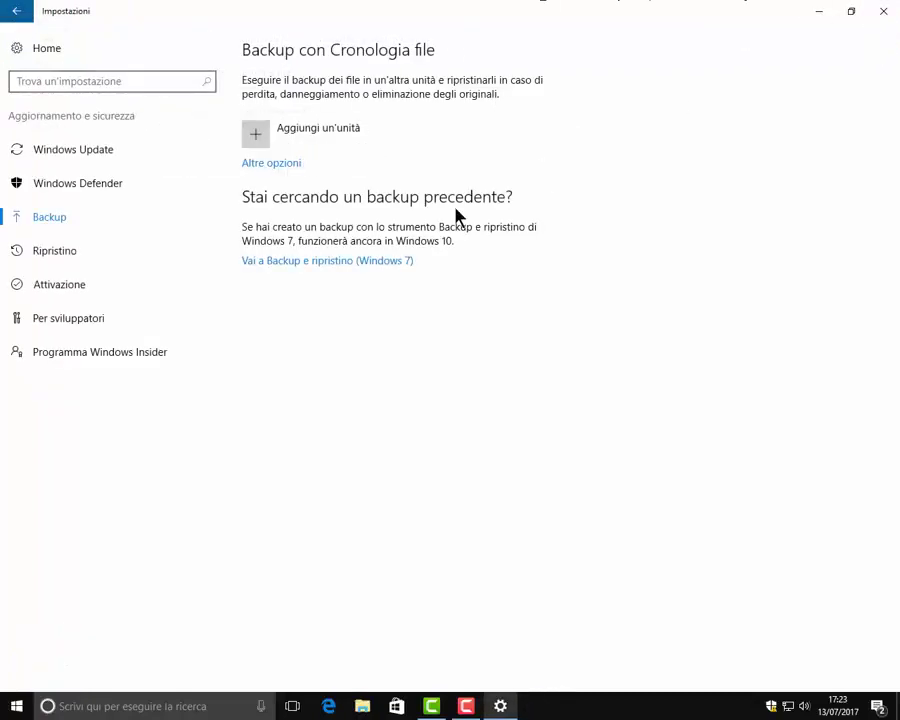
Open the Recovery page, view the options for resetting the PC and cancel without resetting.
left_click(62, 255)
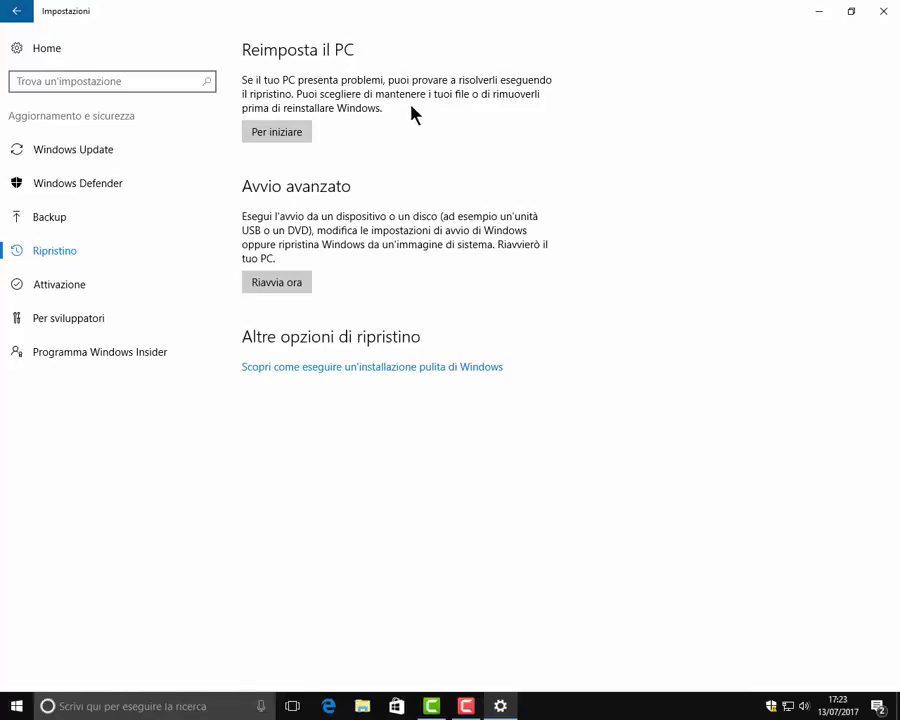
left_click(293, 133)
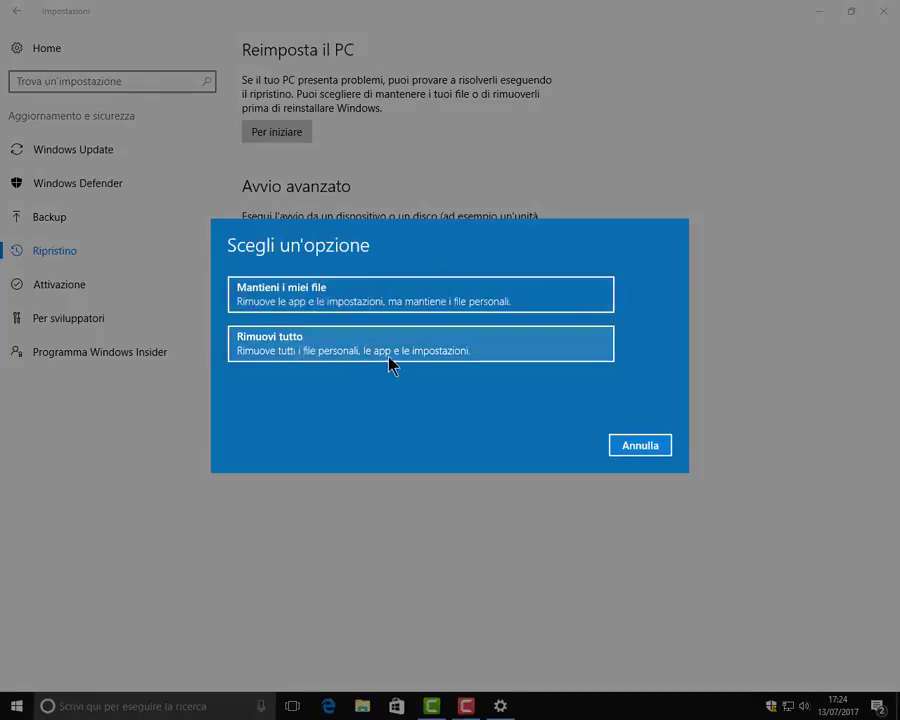
left_click(638, 452)
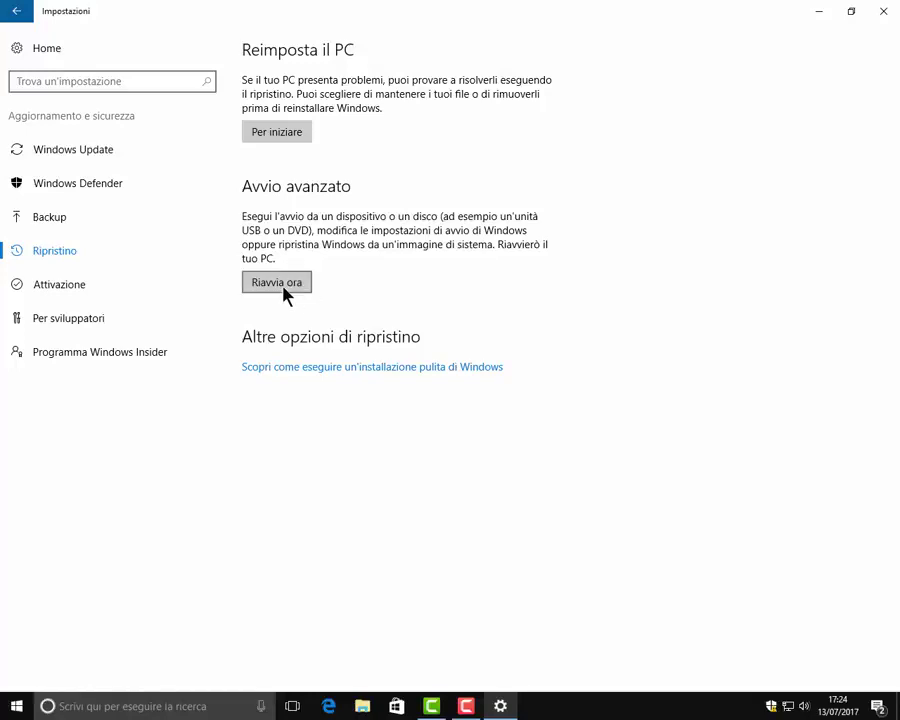
Open the Activation page to examine the Windows edition and activation status.
left_click(59, 290)
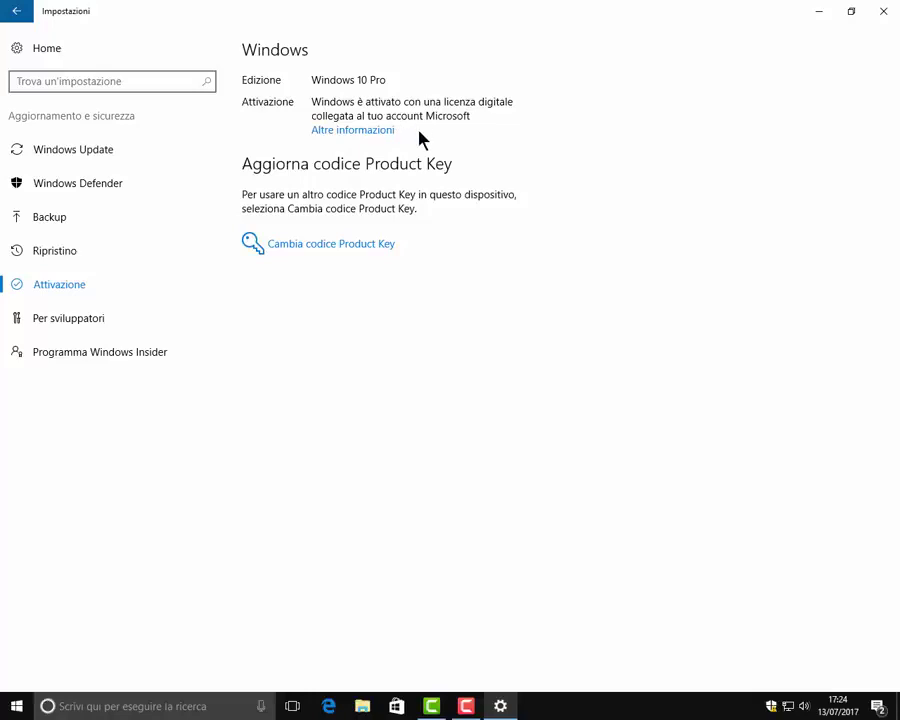
View the prompt for changing the Windows product key and cancel it without entering a key.
left_click(316, 248)
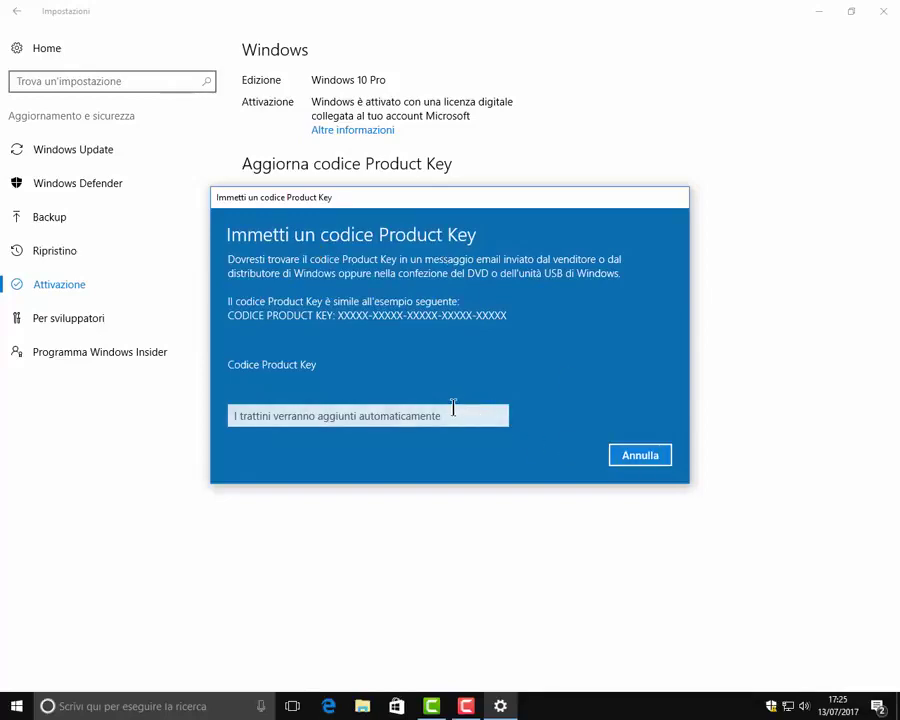
left_click(628, 461)
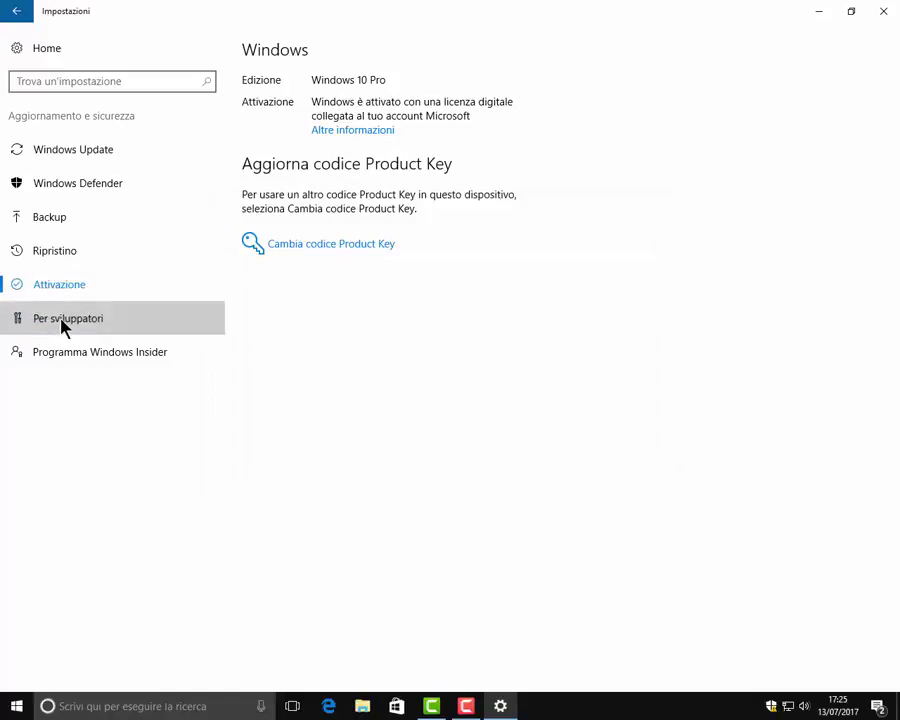
Open the For developers page and look through the developer feature, Device Portal, device discovery and File Explorer settings.
left_click(62, 320)
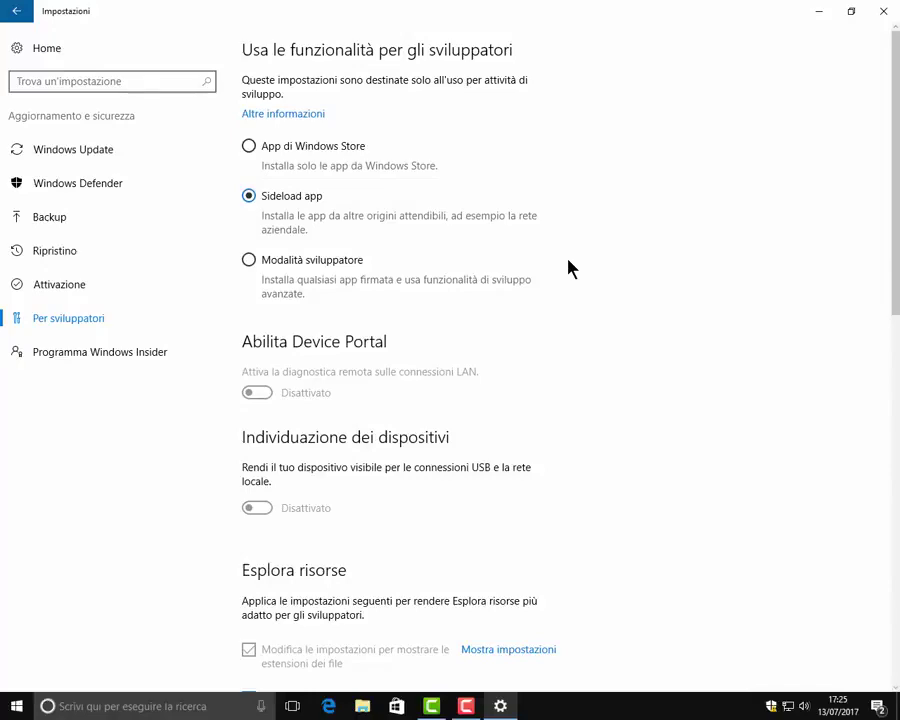
scroll(461, 266, "down", 3)
scroll(461, 266, "down", 9)
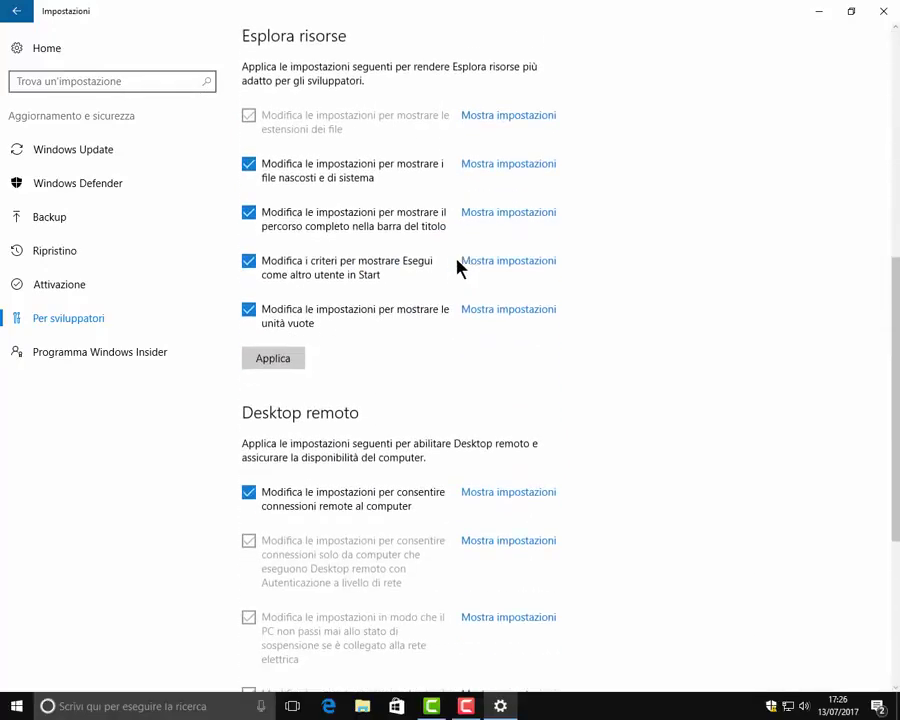
Toggle the options for showing hidden and system files and the full path in the title bar off and back on.
left_click(248, 166)
left_click(248, 166)
left_click(250, 213)
left_click(250, 213)
View the General, View and Search settings in File Explorer Options for hidden and system files, and close the dialog.
left_click(488, 170)
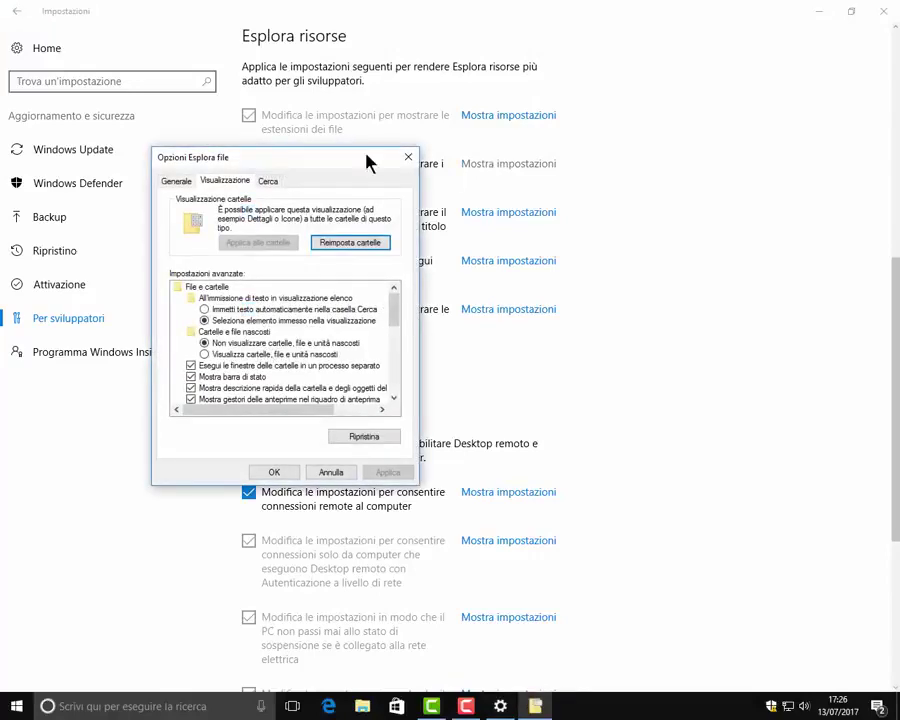
left_click(185, 181)
left_click(225, 181)
left_click(267, 181)
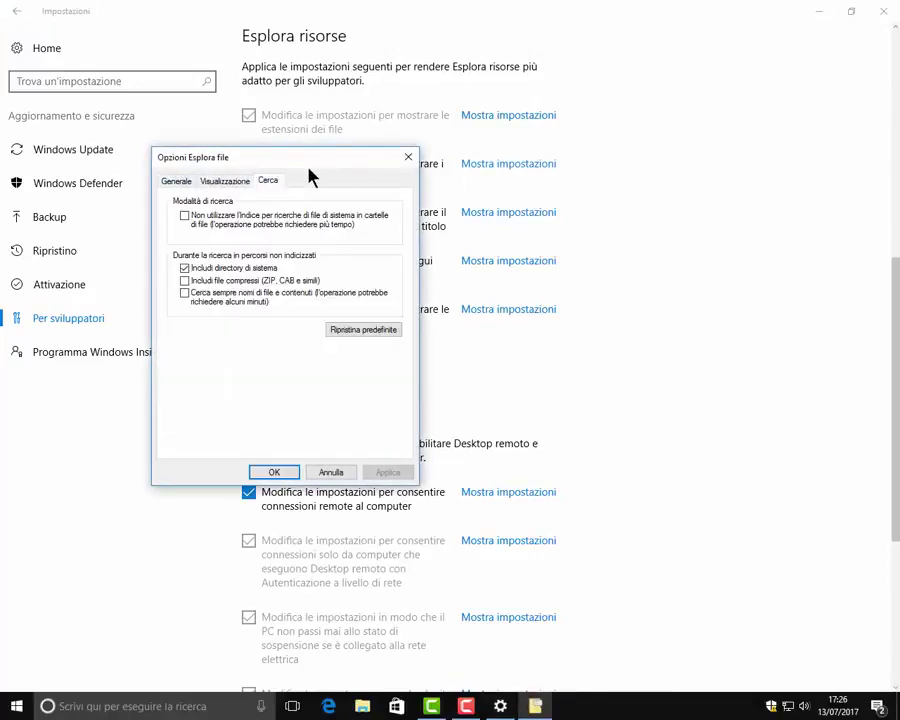
left_click(408, 157)
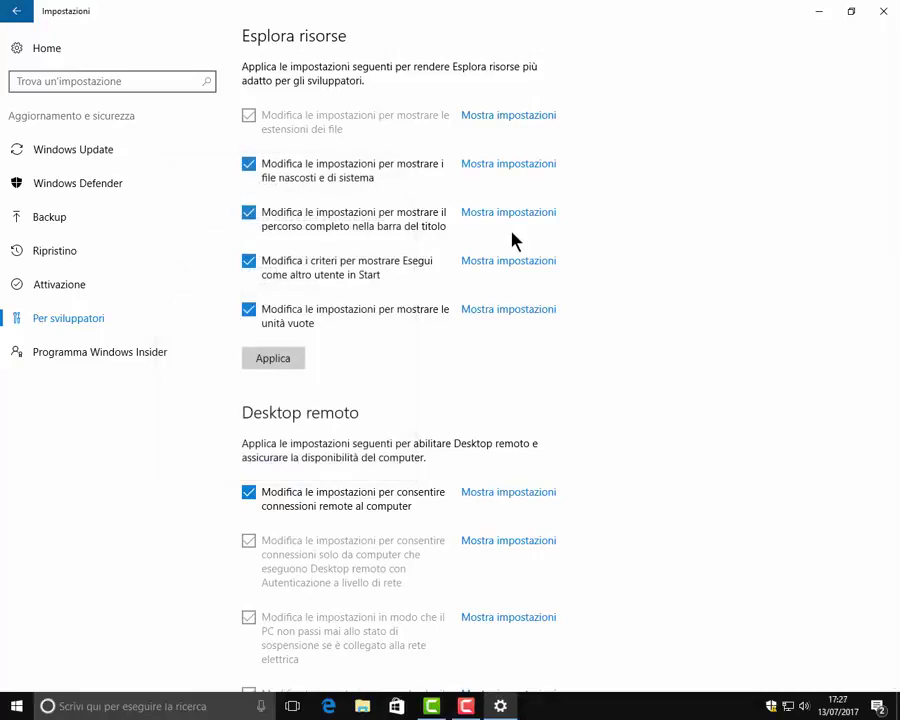
View the system's remote connection properties from the Remote Desktop section and cancel without changes.
scroll(512, 240, "down", 4)
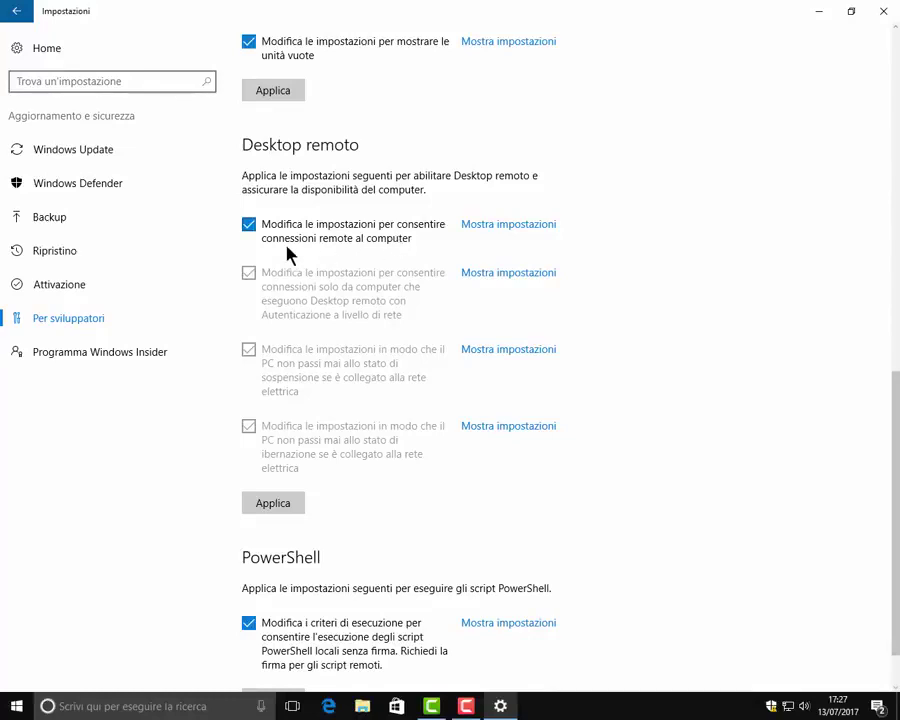
left_click(493, 228)
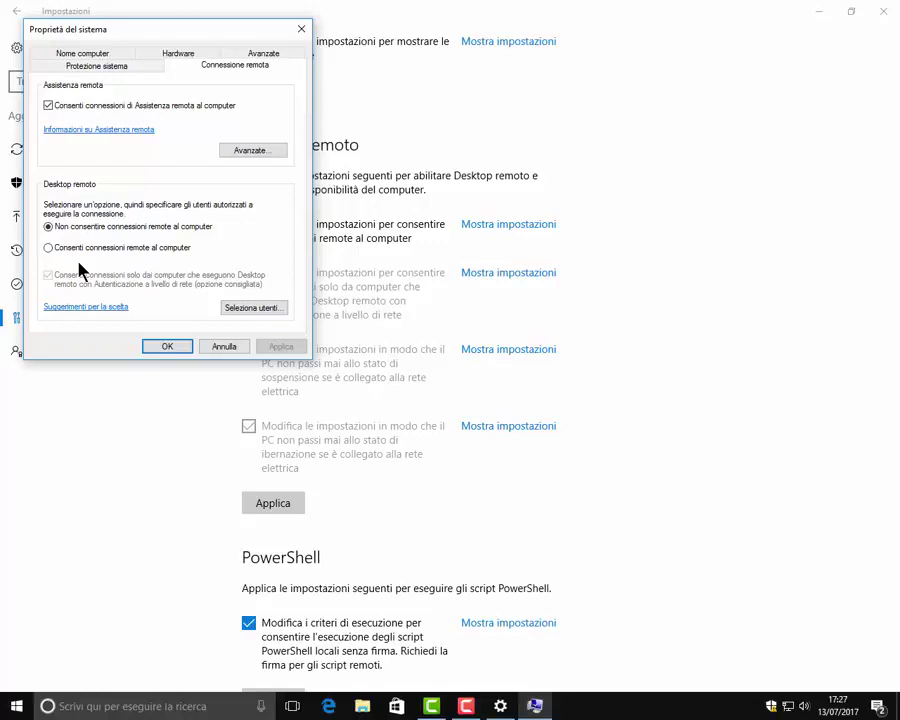
left_click(230, 347)
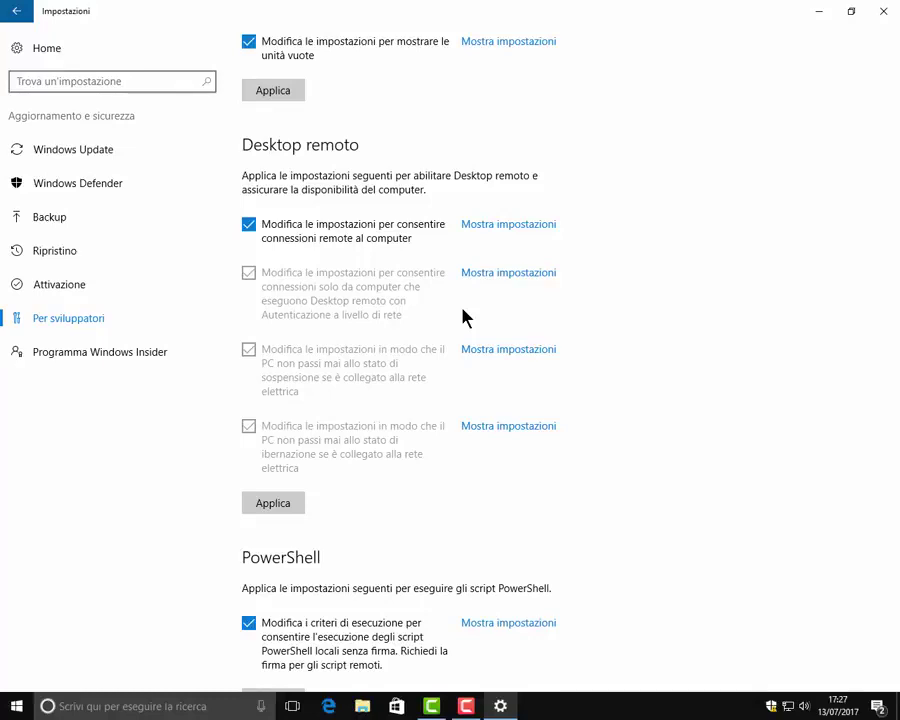
Look over the PowerShell script execution settings for developers and open the Windows Insider Program page.
scroll(300, 325, "down", 1)
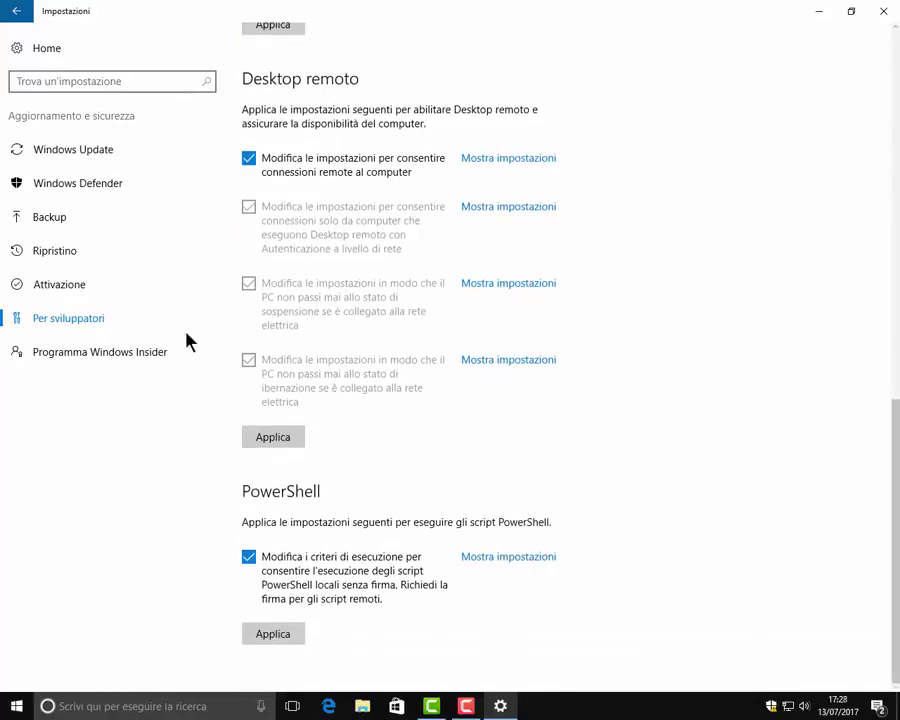
left_click(112, 362)
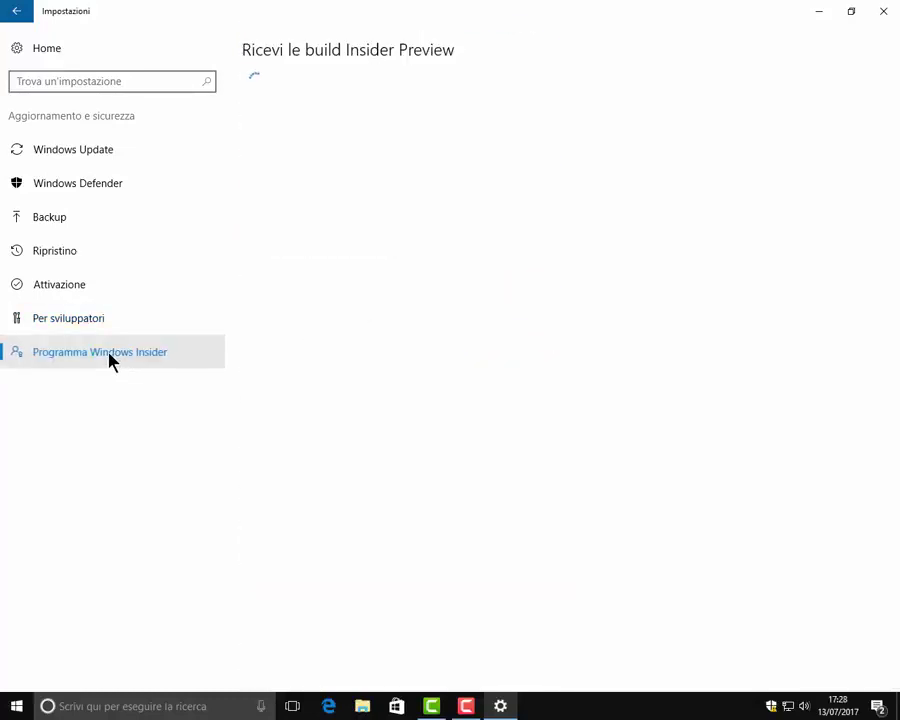